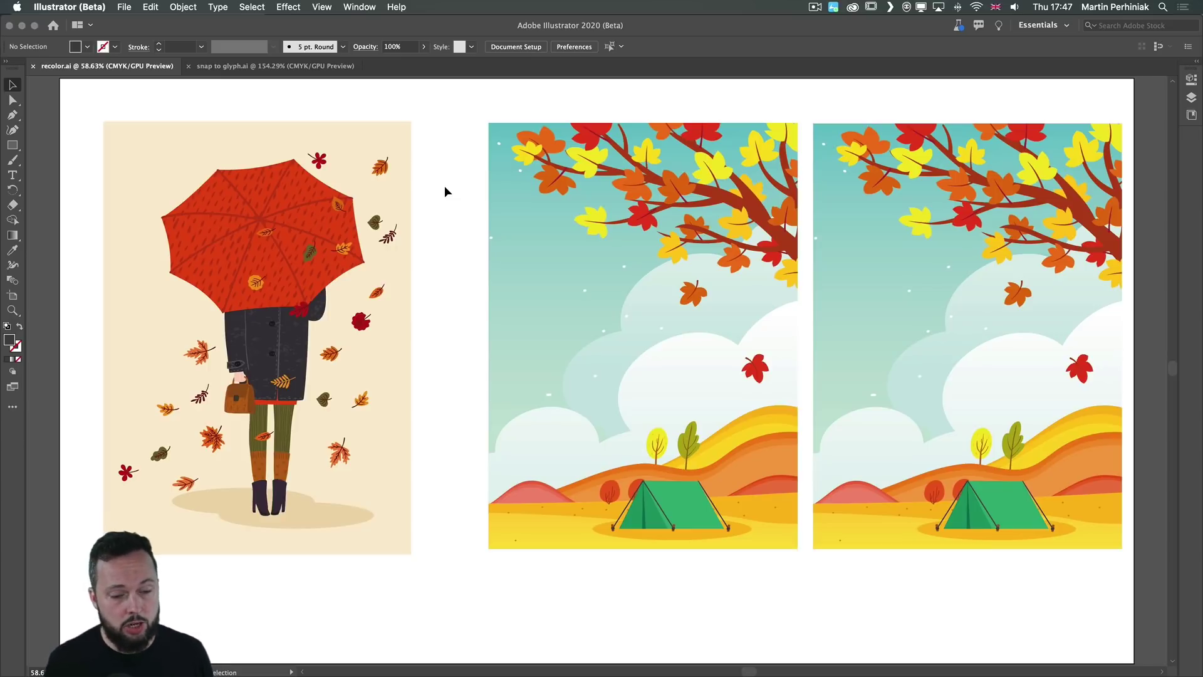
# Select the right-hand autumn landscape group on the canvas
pyautogui.click(413, 180)
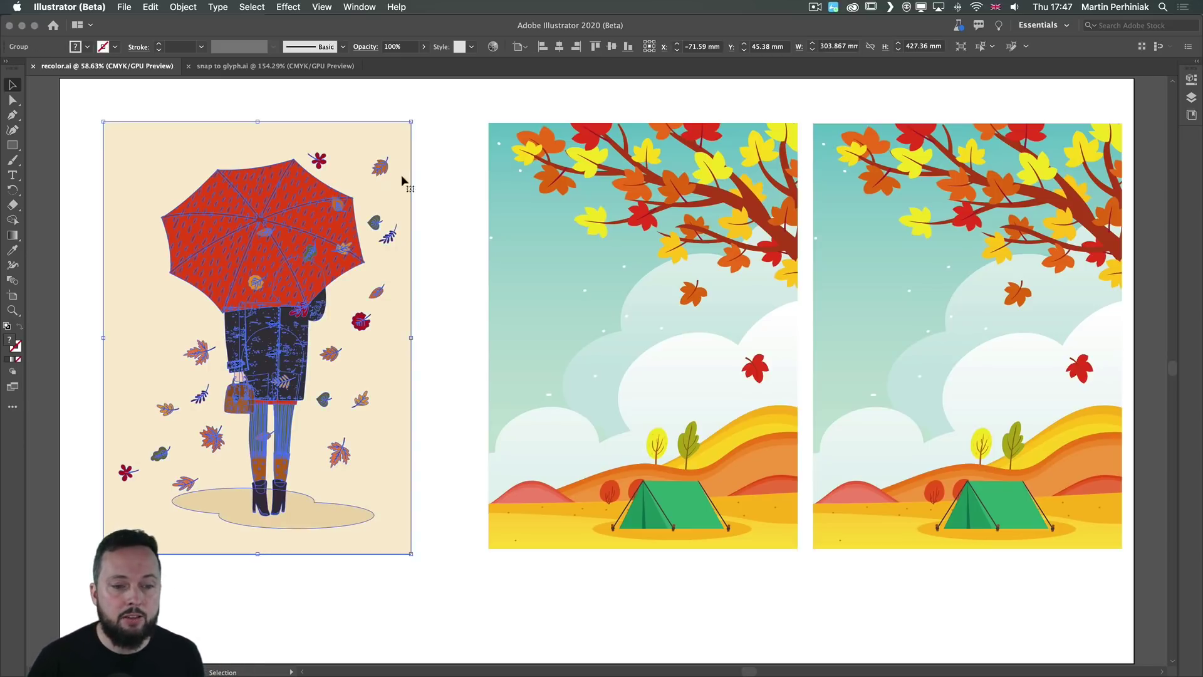
pyautogui.click(453, 179)
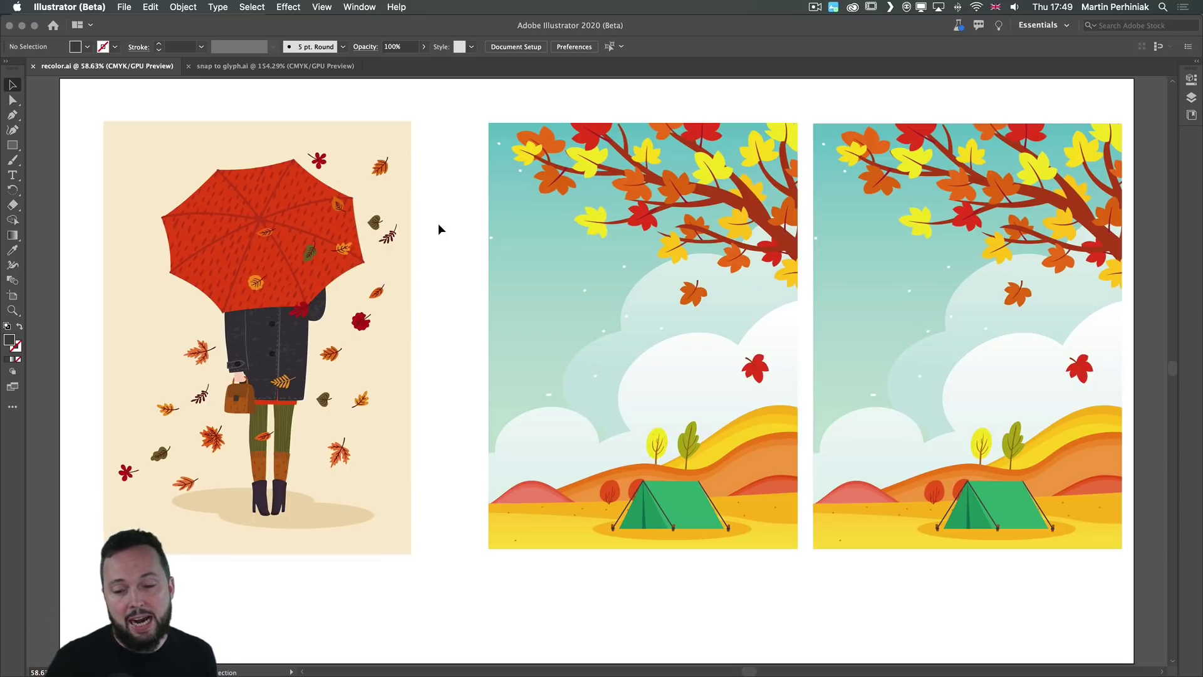
pyautogui.click(949, 200)
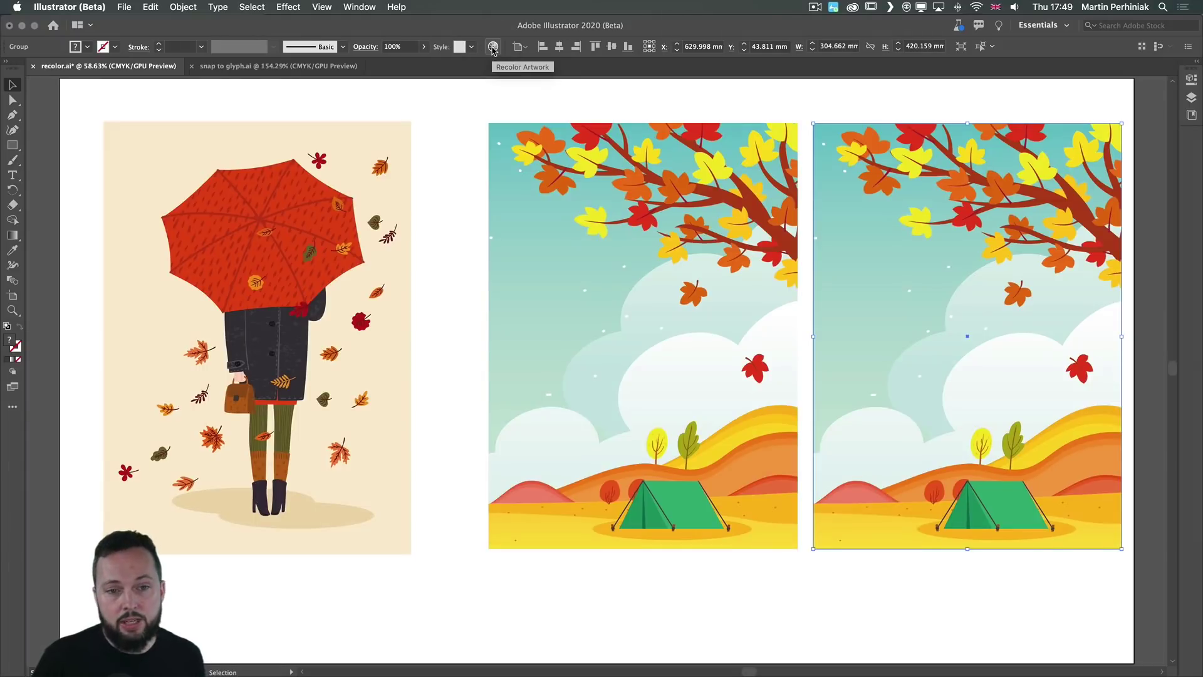
# Open Recolor Artwork for the right landscape, position its panel, and start the Color Theme Picker
pyautogui.click(360, 7)
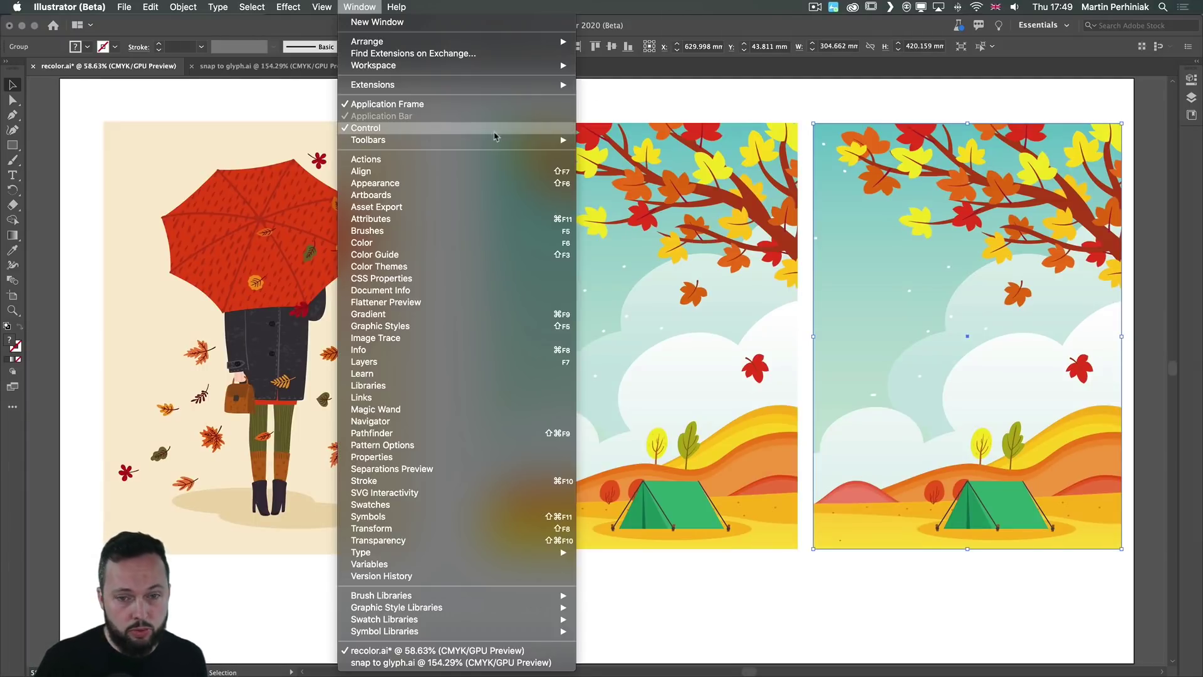
pyautogui.press('Escape')
pyautogui.click(493, 47)
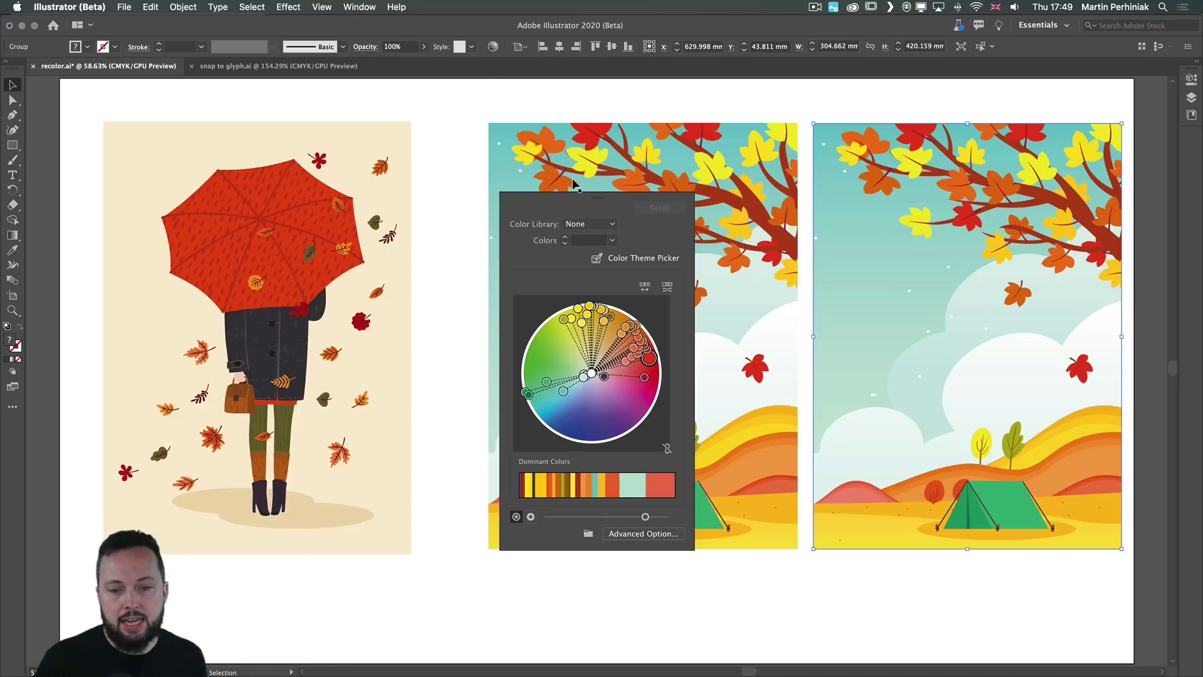
pyautogui.moveTo(592, 199); pyautogui.dragTo(519, 162)
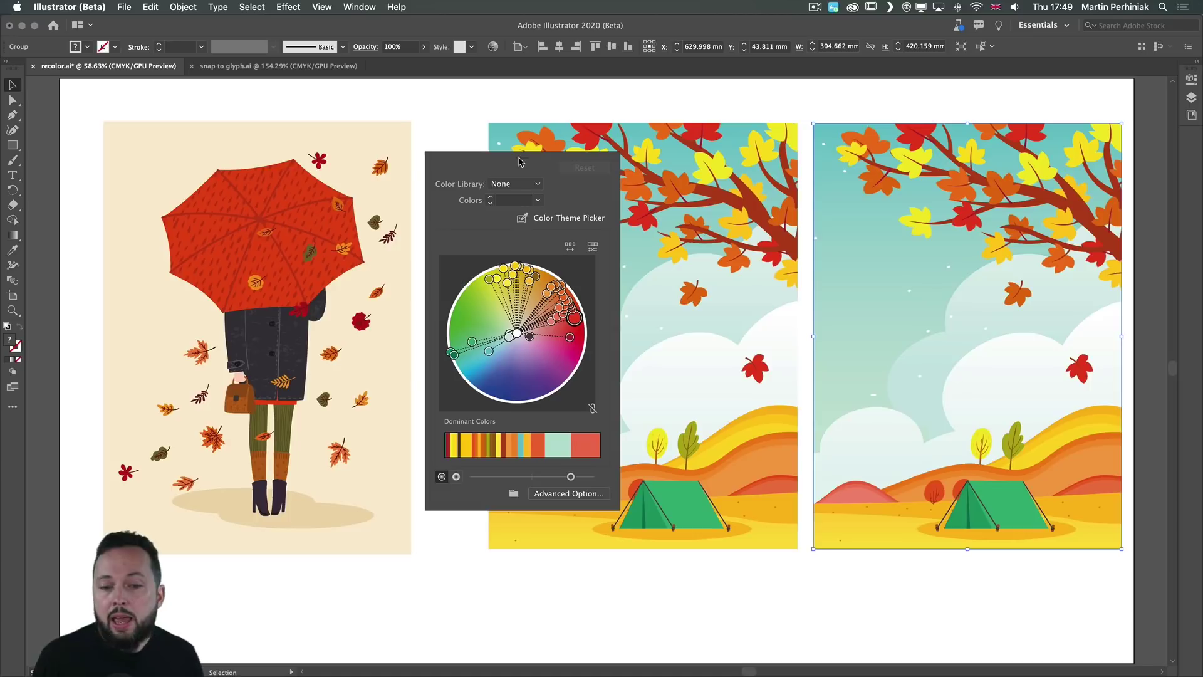
pyautogui.moveTo(519, 161)
pyautogui.mouseDown()
pyautogui.moveTo(493, 158)
pyautogui.moveTo(532, 192)
pyautogui.moveTo(528, 180)
pyautogui.mouseUp()
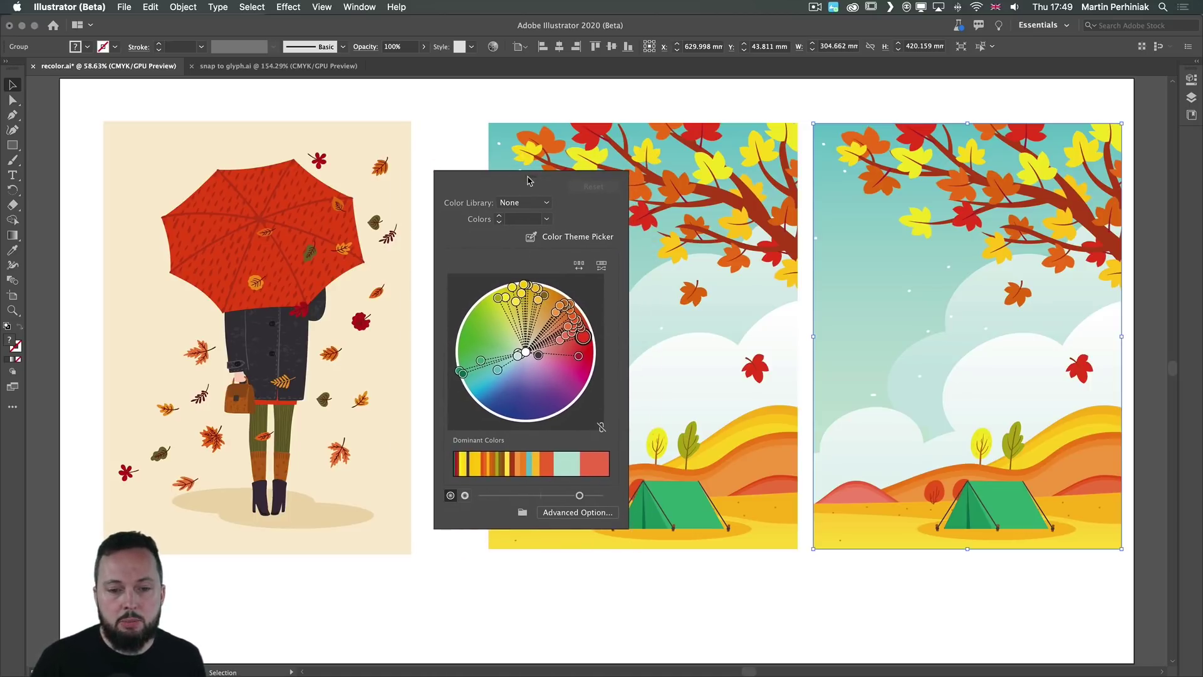
pyautogui.click(554, 242)
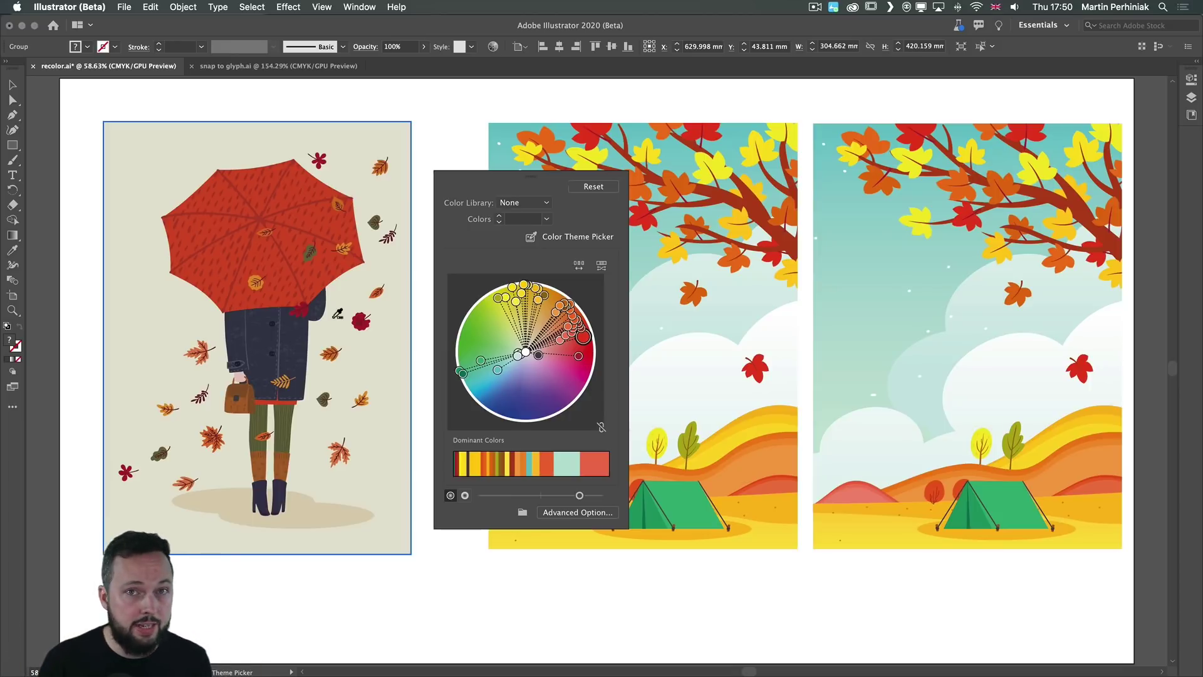
# Sample the umbrella illustration's cream and red colours as the right landscape's theme
pyautogui.click(337, 244)
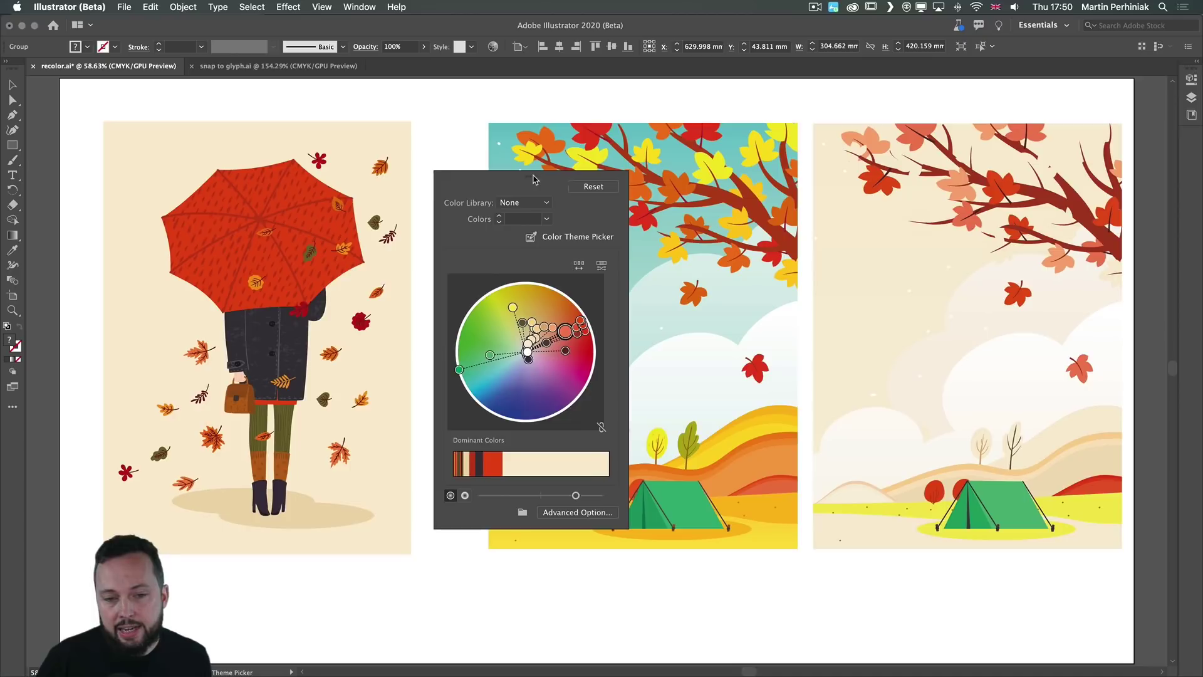
pyautogui.moveTo(531, 180); pyautogui.dragTo(369, 186)
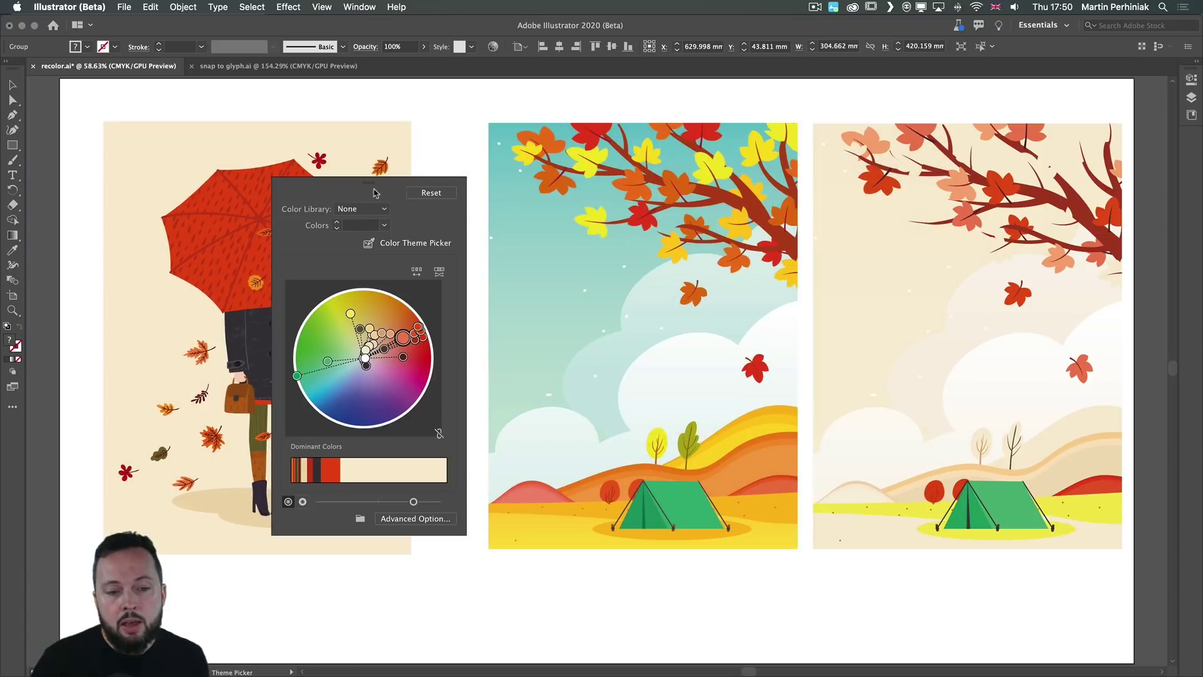
pyautogui.moveTo(383, 186); pyautogui.dragTo(481, 144)
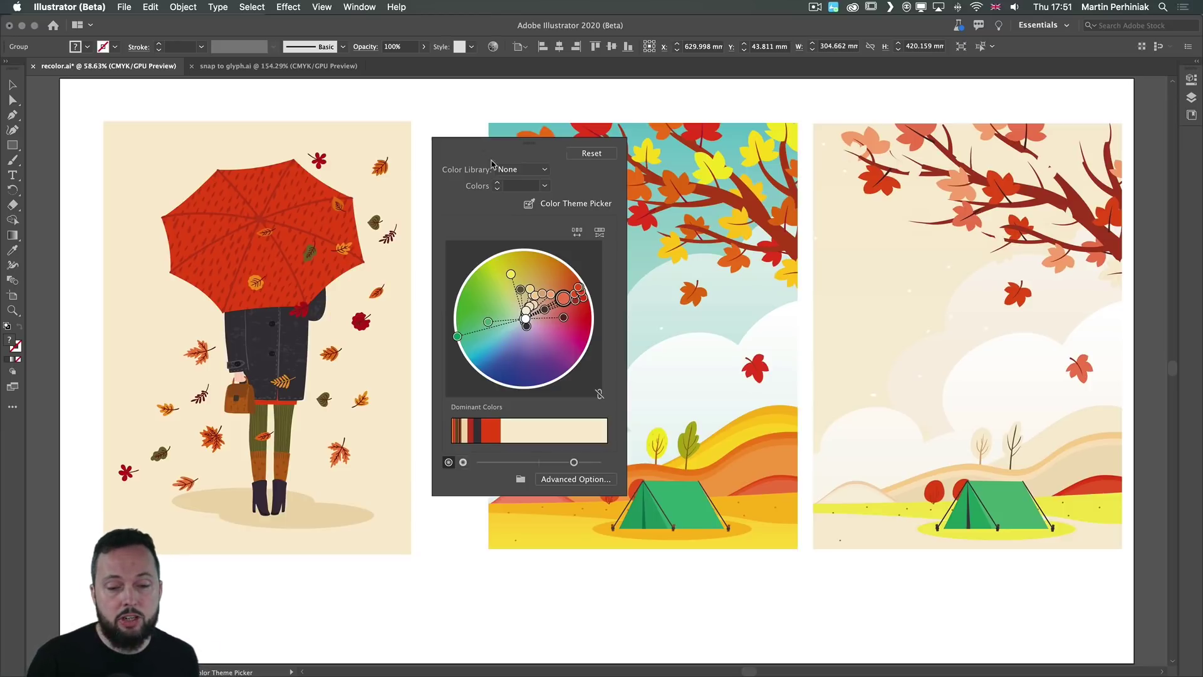
pyautogui.click(545, 204)
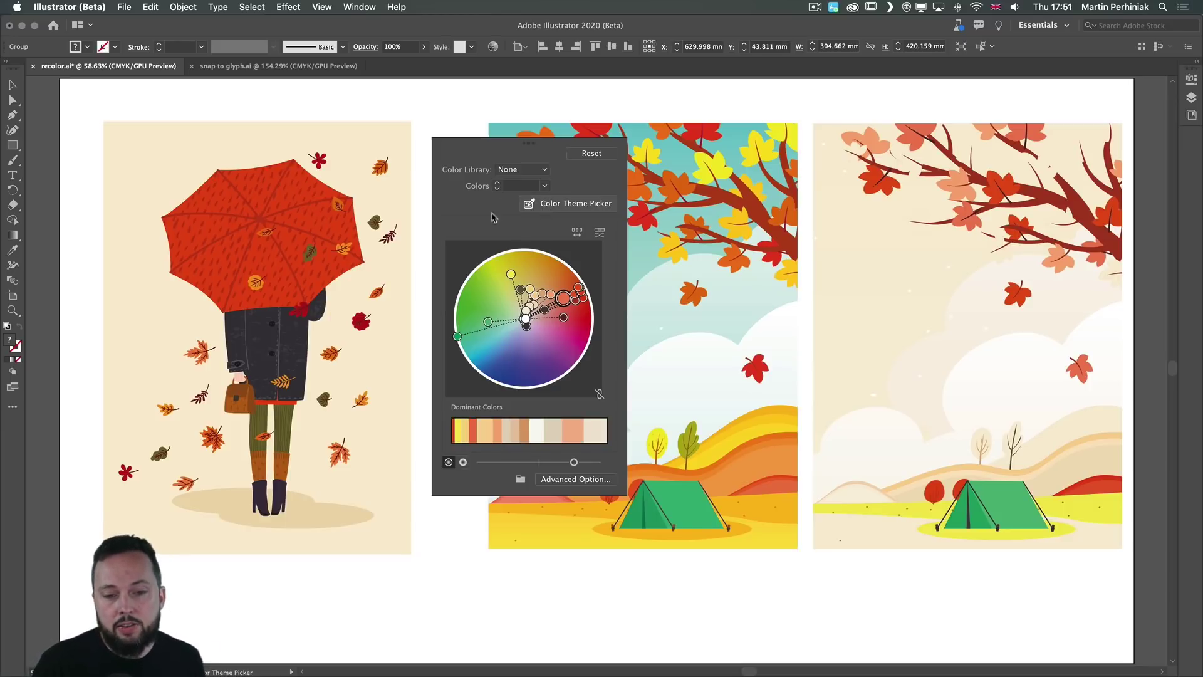
# Apply the umbrella palette to the right landscape and shift the green tent colour to purple
pyautogui.moveTo(359, 168)
pyautogui.mouseDown()
pyautogui.moveTo(258, 134)
pyautogui.moveTo(216, 191)
pyautogui.moveTo(220, 297)
pyautogui.moveTo(243, 321)
pyautogui.moveTo(352, 341)
pyautogui.moveTo(373, 323)
pyautogui.moveTo(387, 292)
pyautogui.moveTo(363, 164)
pyautogui.mouseUp()
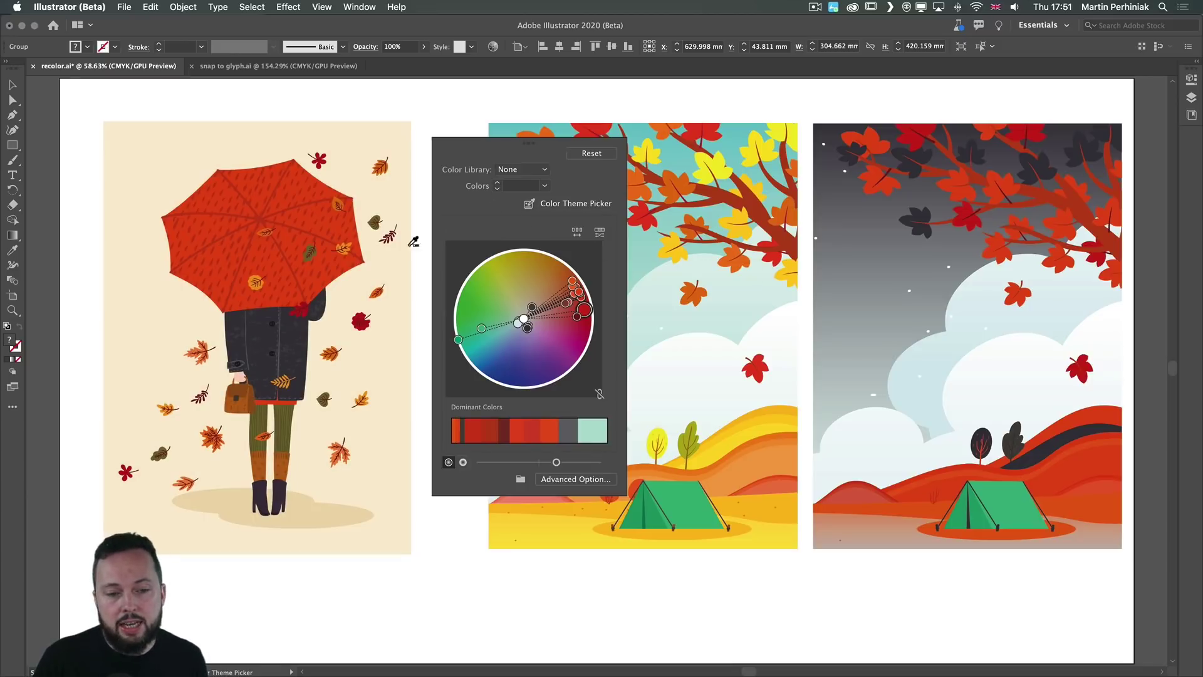
pyautogui.click(365, 263)
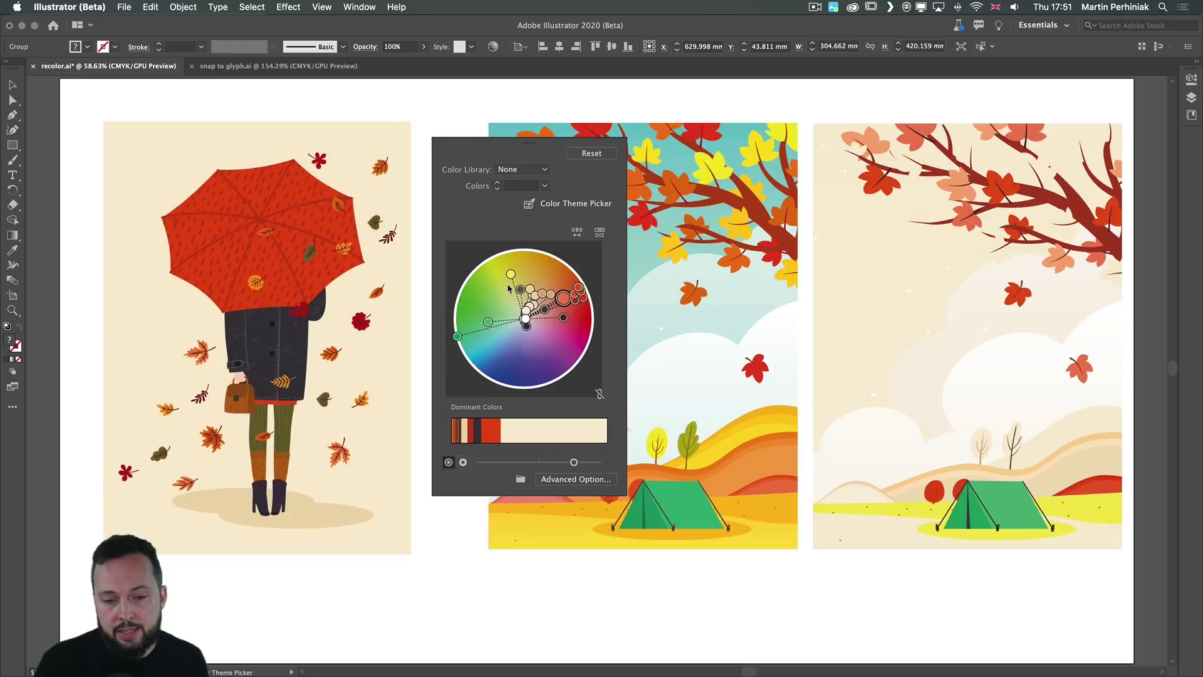
pyautogui.moveTo(511, 276); pyautogui.dragTo(547, 284)
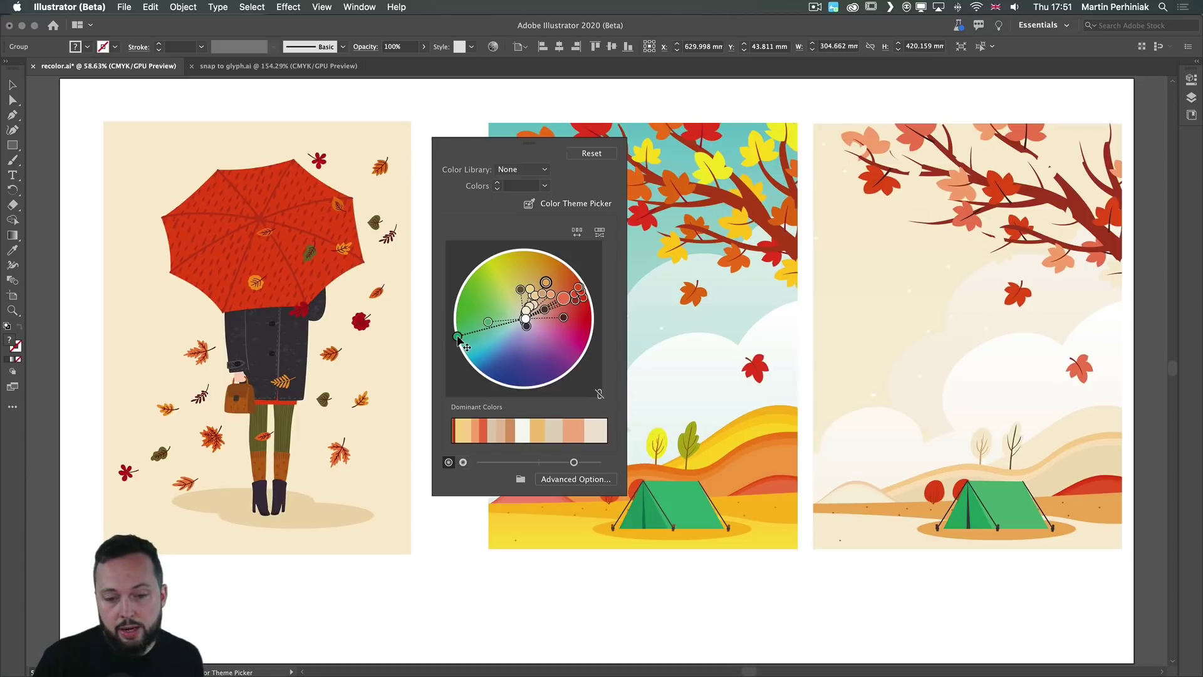
pyautogui.moveTo(459, 339); pyautogui.dragTo(554, 364)
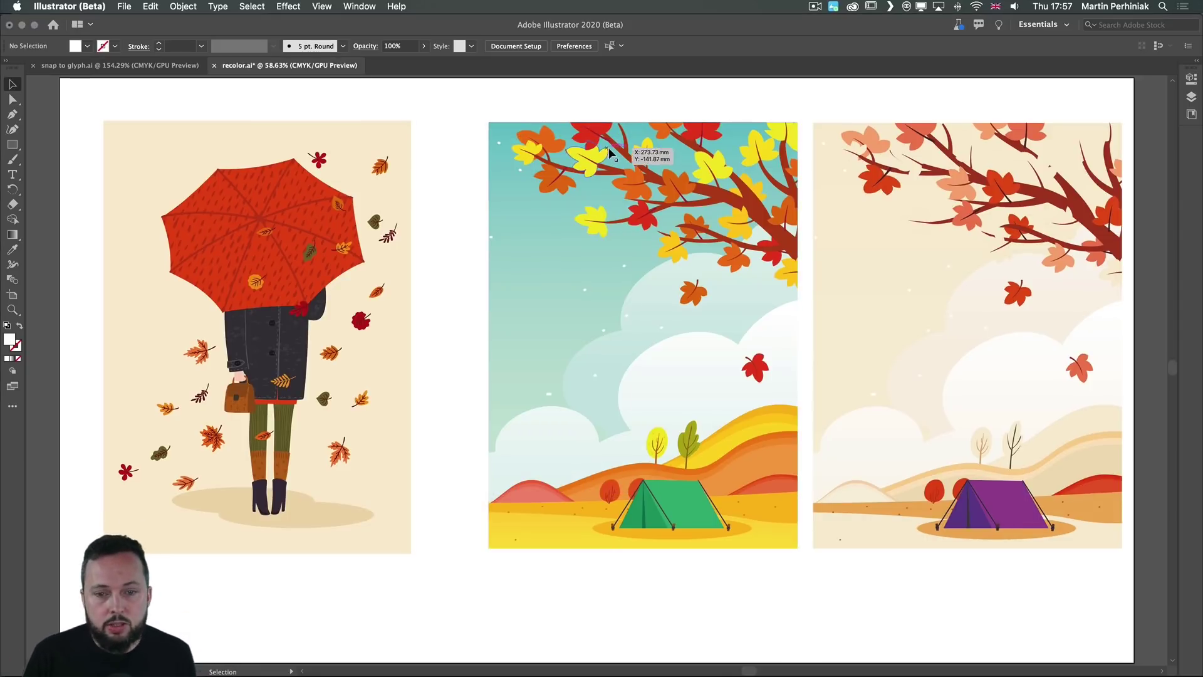
# Select the middle landscape and open Recolor Artwork with its panel over the left artboard
pyautogui.click(525, 144)
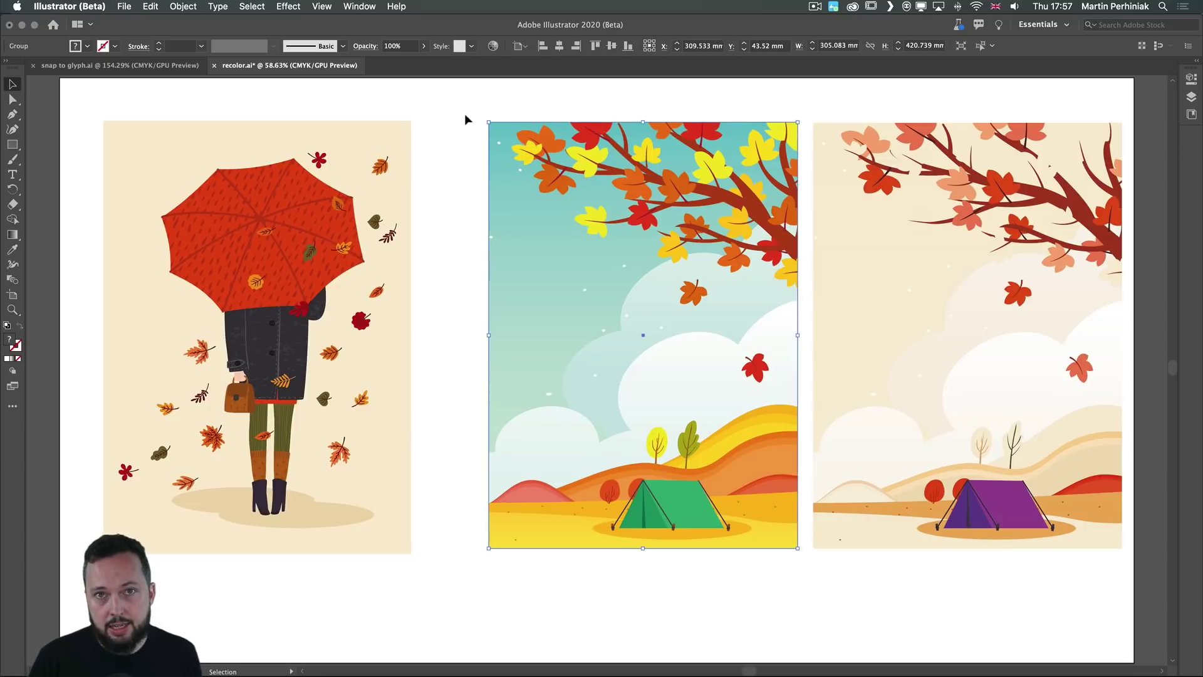
pyautogui.click(493, 47)
pyautogui.moveTo(597, 200); pyautogui.dragTo(370, 161)
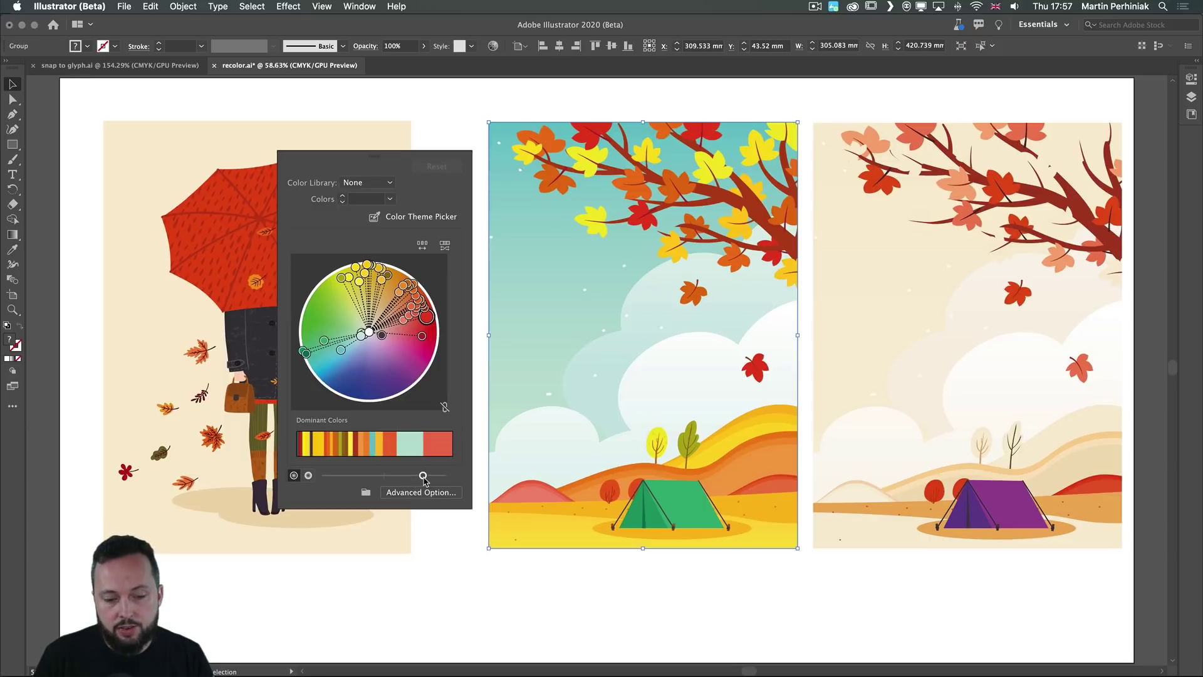
# Show brightness and hue on the wheel, lower the middle landscape's brightness, and slightly desaturate it
pyautogui.moveTo(424, 477)
pyautogui.mouseDown()
pyautogui.moveTo(397, 479)
pyautogui.moveTo(429, 480)
pyautogui.mouseUp()
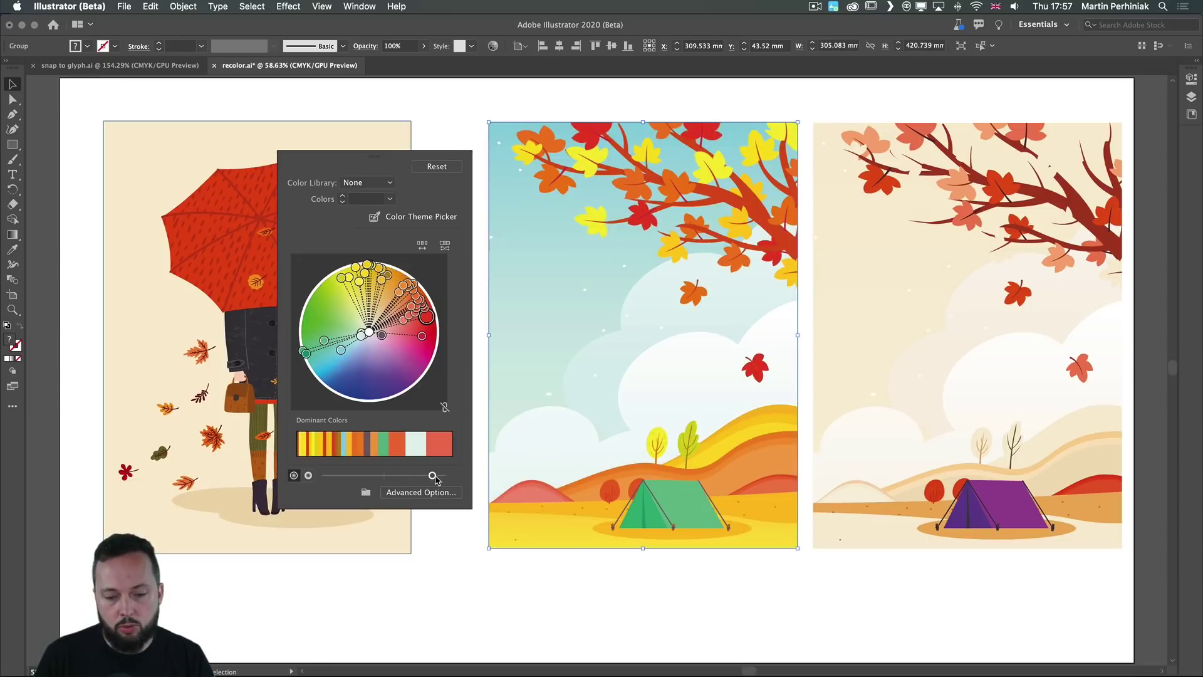
pyautogui.click(309, 475)
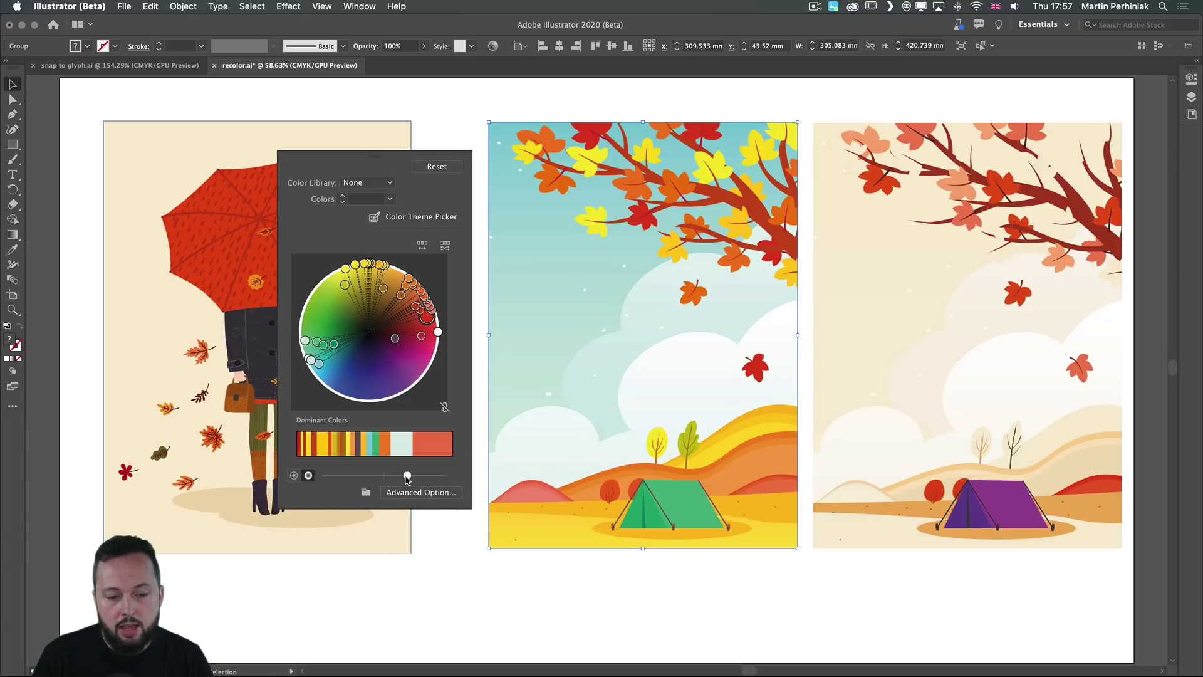
pyautogui.moveTo(407, 475)
pyautogui.mouseDown()
pyautogui.moveTo(354, 476)
pyautogui.moveTo(428, 477)
pyautogui.mouseUp()
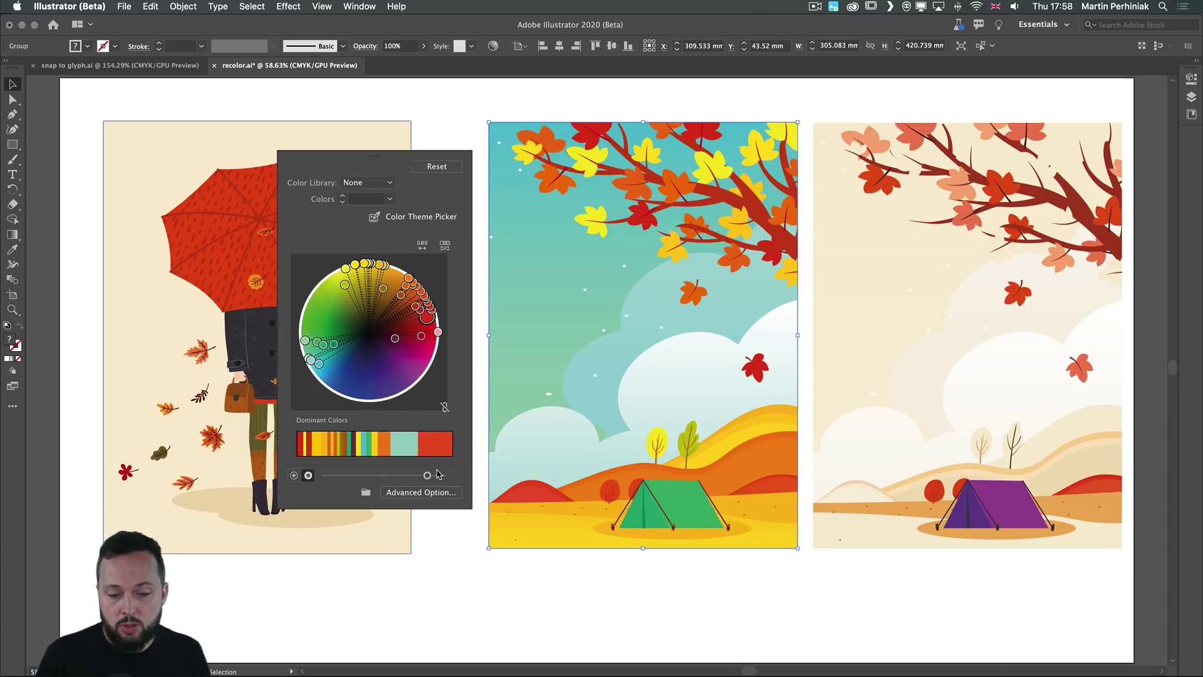
pyautogui.moveTo(426, 475); pyautogui.dragTo(417, 478)
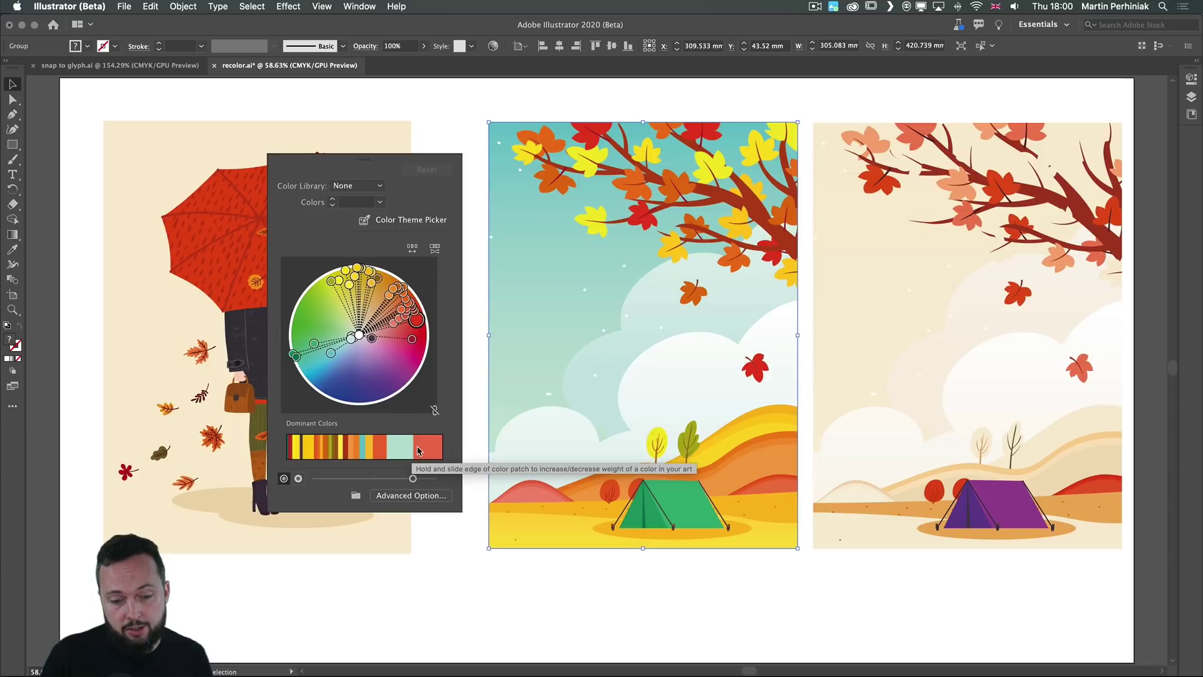
# Drag the Dominant Colors patch edges to give red, then aqua, more weight
pyautogui.moveTo(413, 450); pyautogui.dragTo(397, 450)
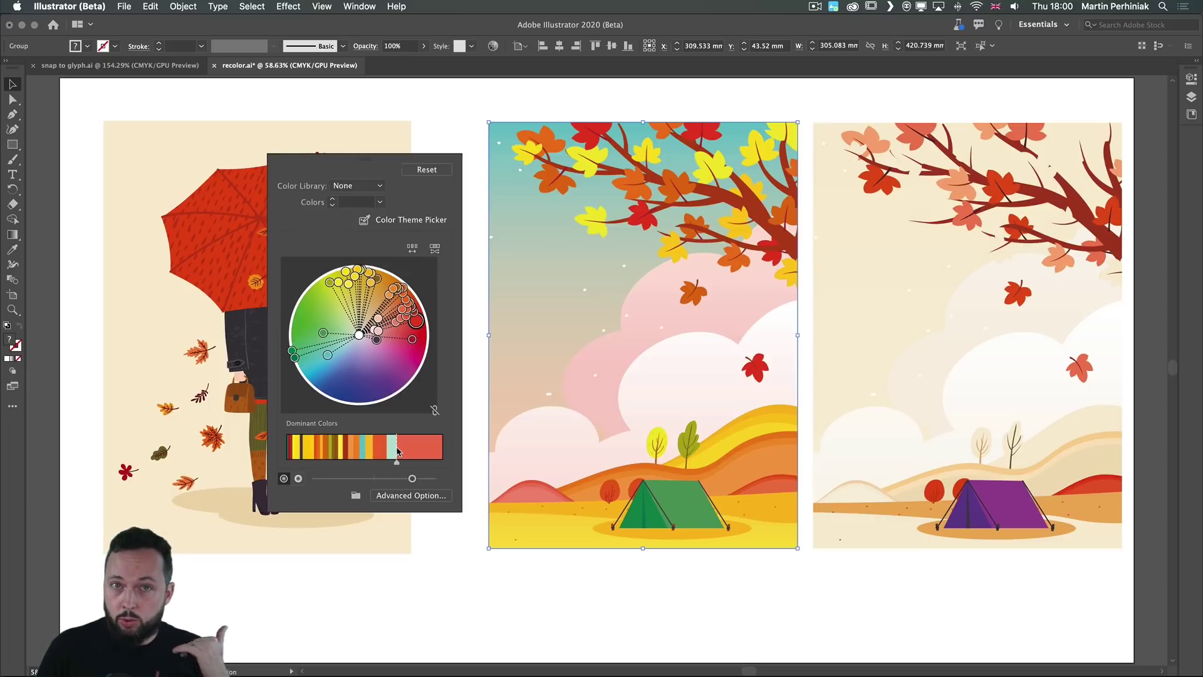
pyautogui.moveTo(398, 451)
pyautogui.mouseDown()
pyautogui.moveTo(431, 452)
pyautogui.moveTo(405, 449)
pyautogui.mouseUp()
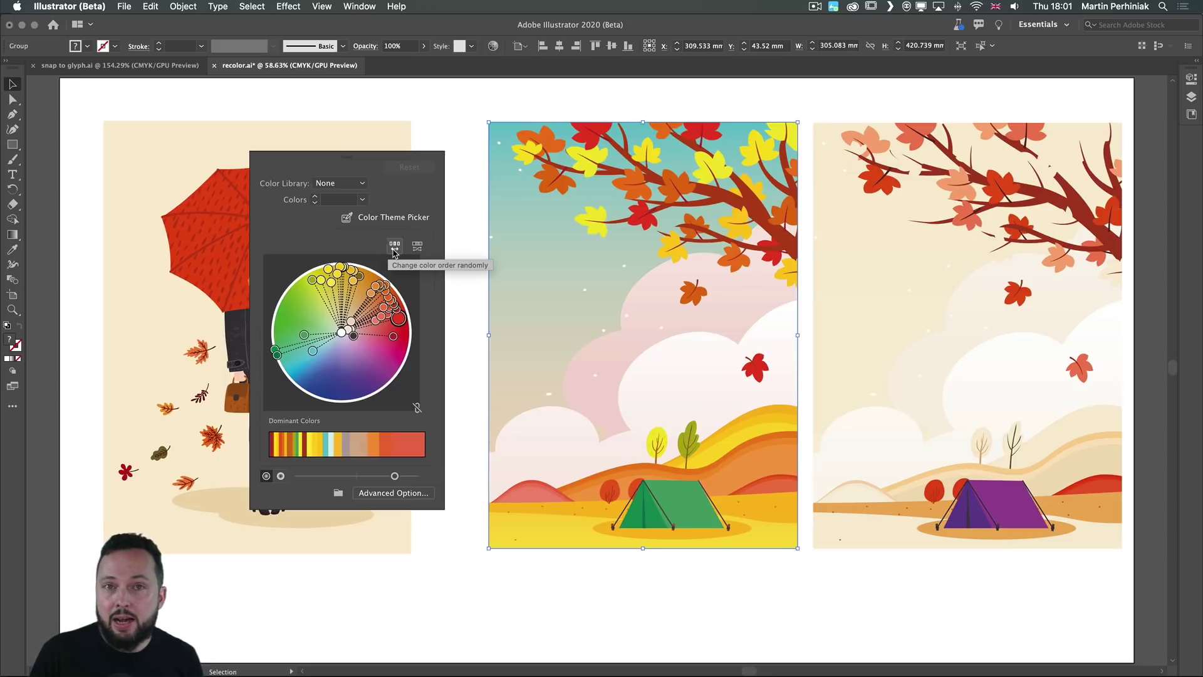
pyautogui.click(395, 248)
pyautogui.click(395, 247)
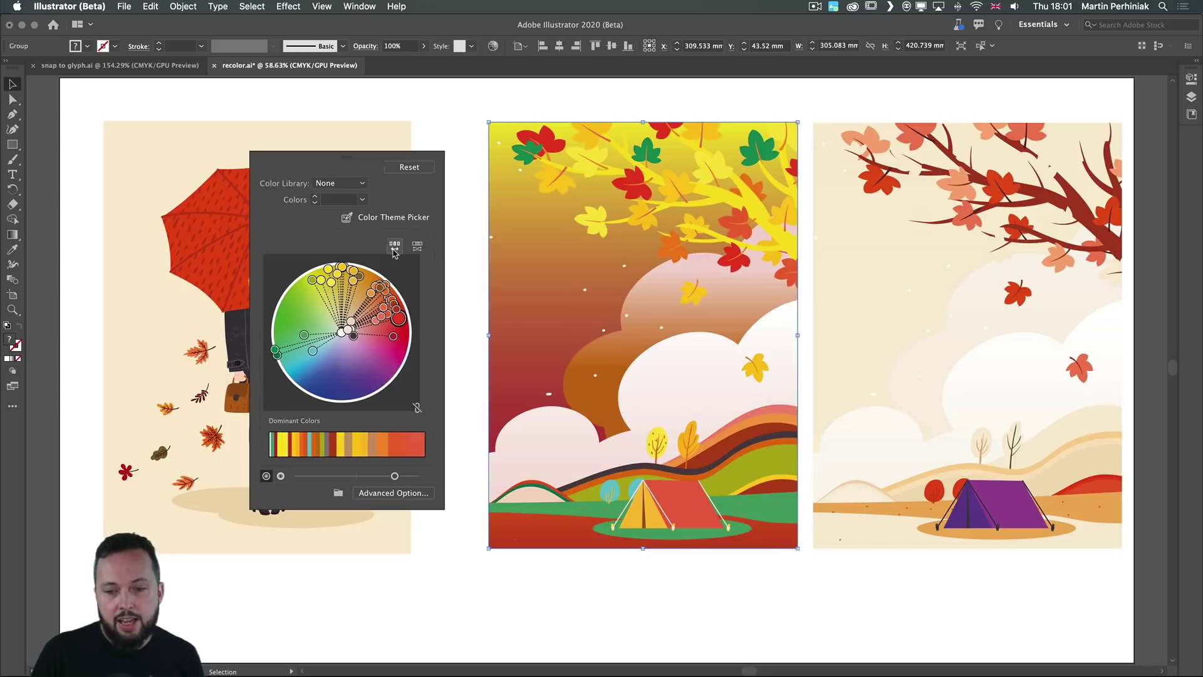
pyautogui.click(395, 248)
pyautogui.click(395, 249)
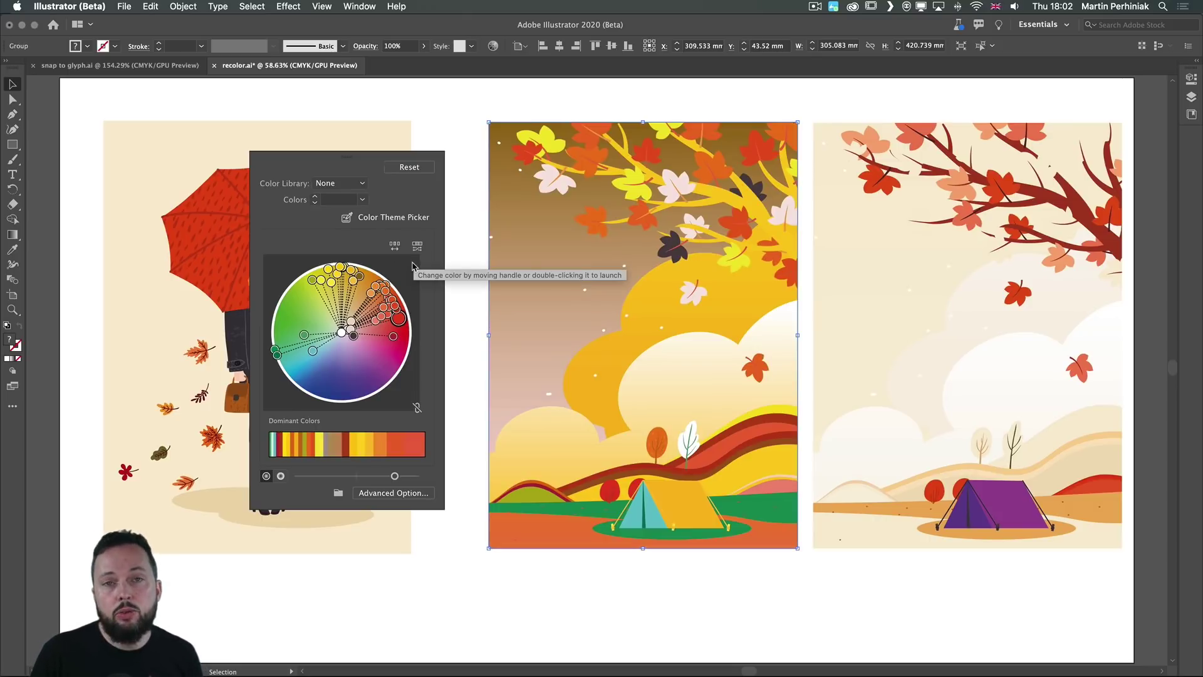
pyautogui.click(417, 248)
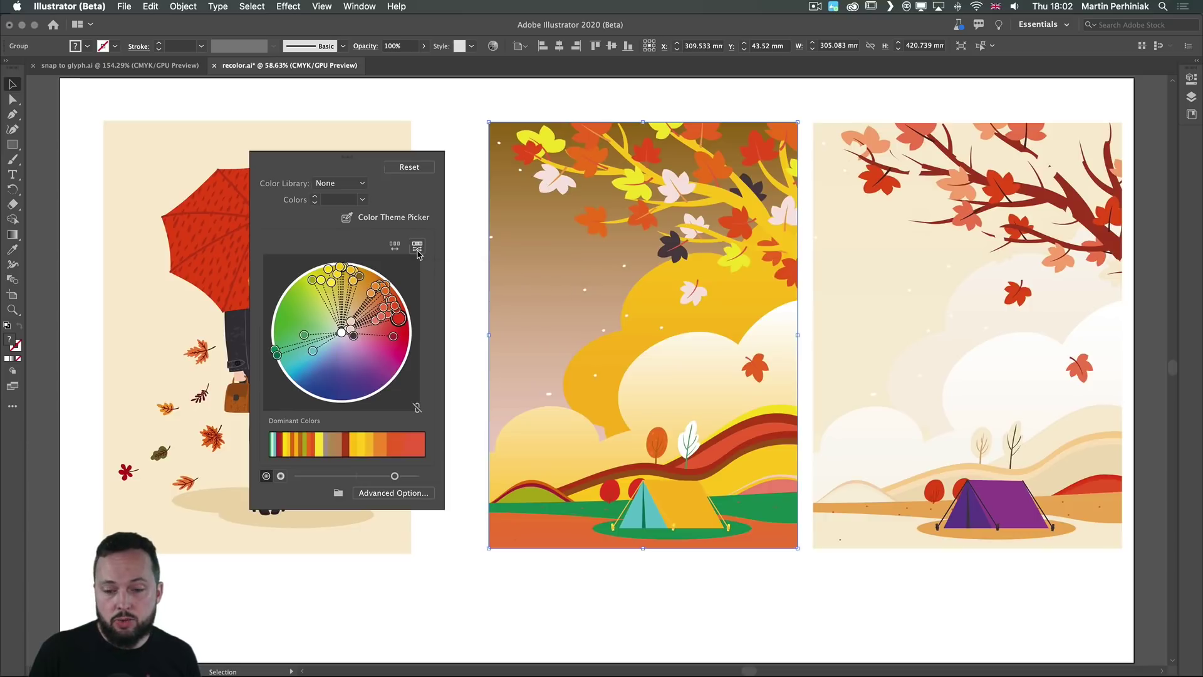
pyautogui.click(418, 248)
pyautogui.click(418, 248)
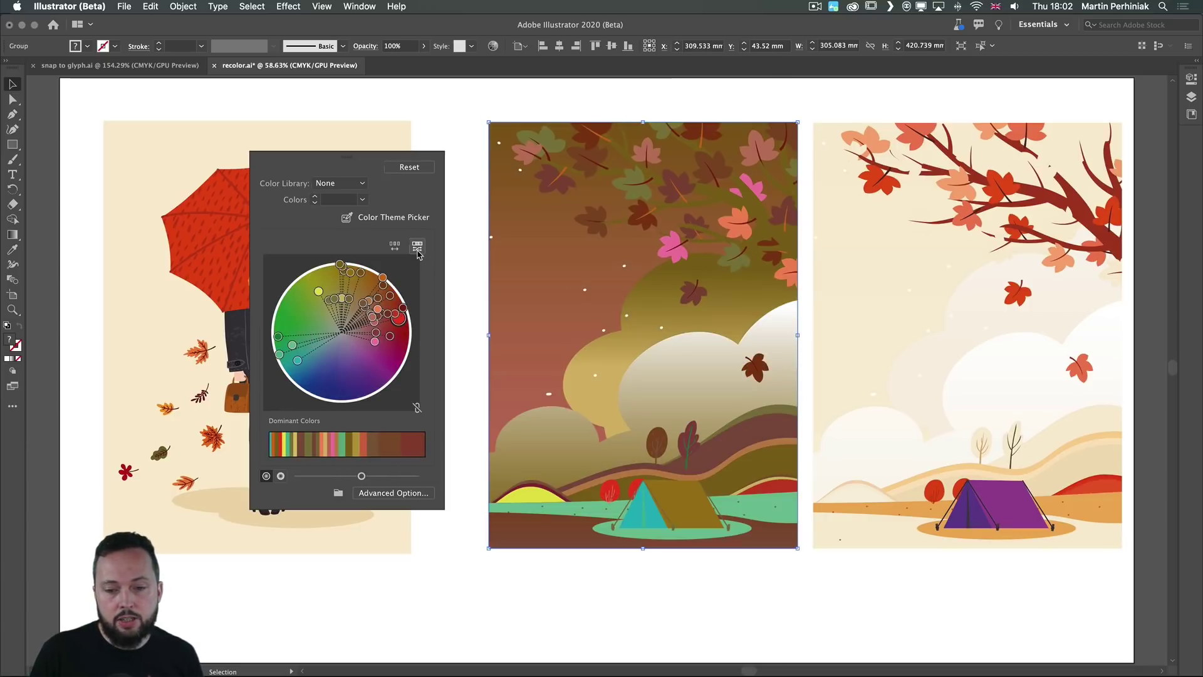
pyautogui.click(417, 248)
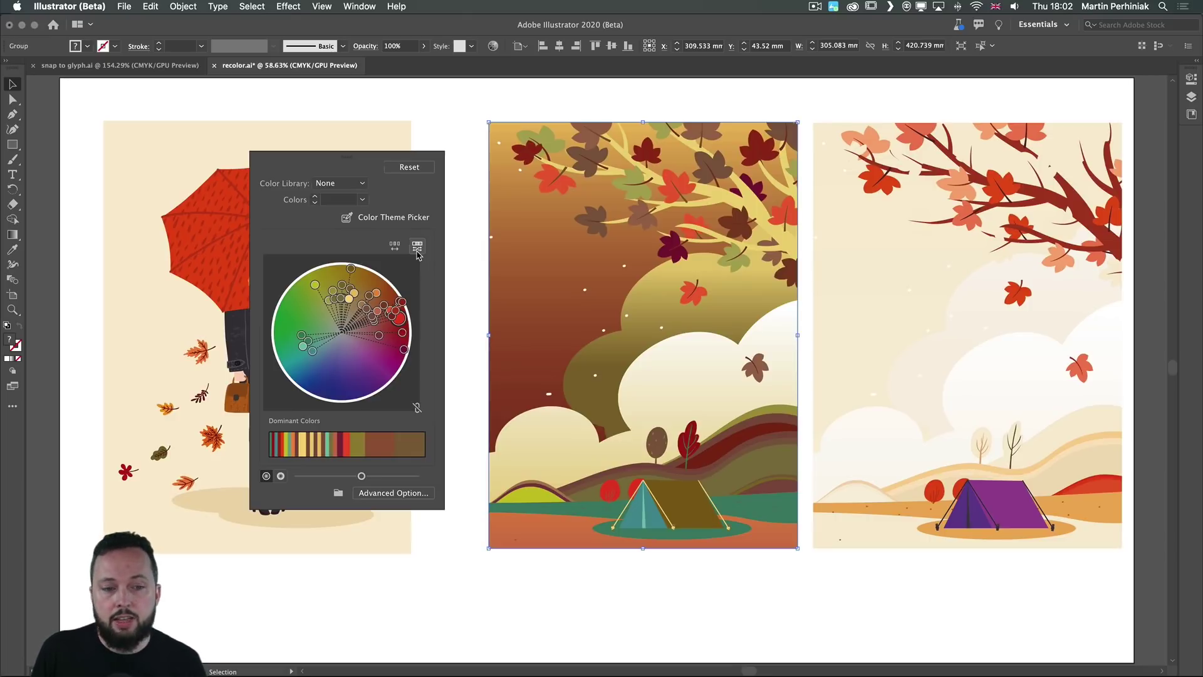
pyautogui.click(409, 168)
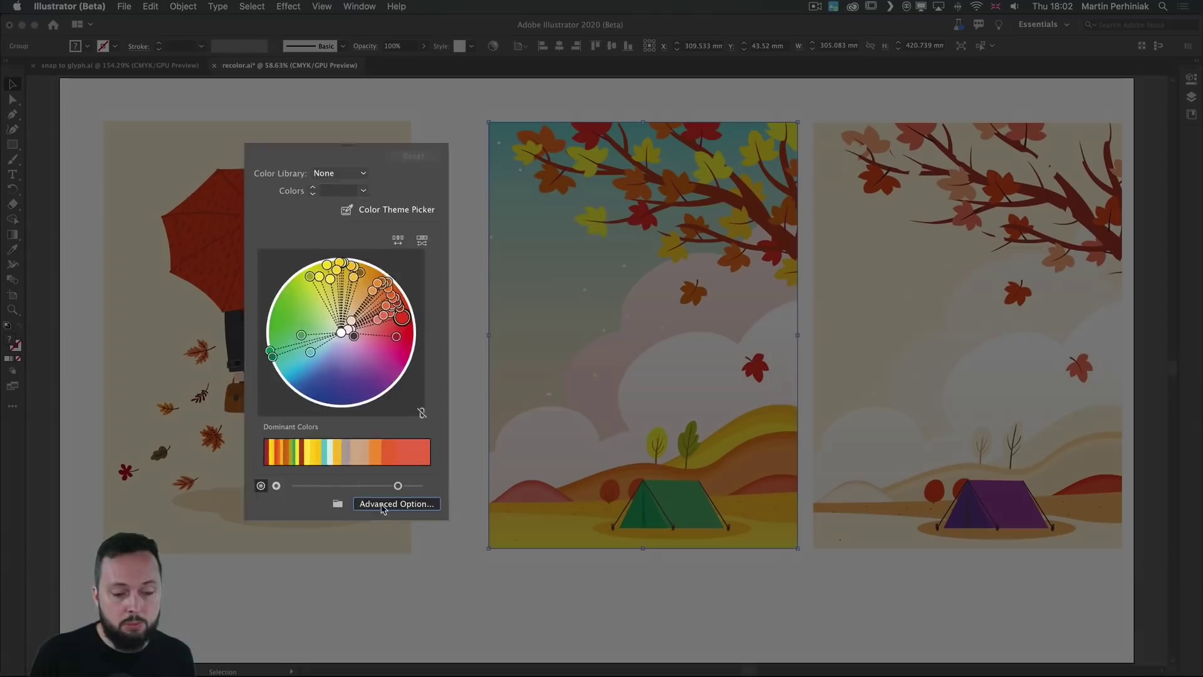
# Open Advanced Options and switch the Recolor Artwork dialog to the Edit tab
pyautogui.click(384, 511)
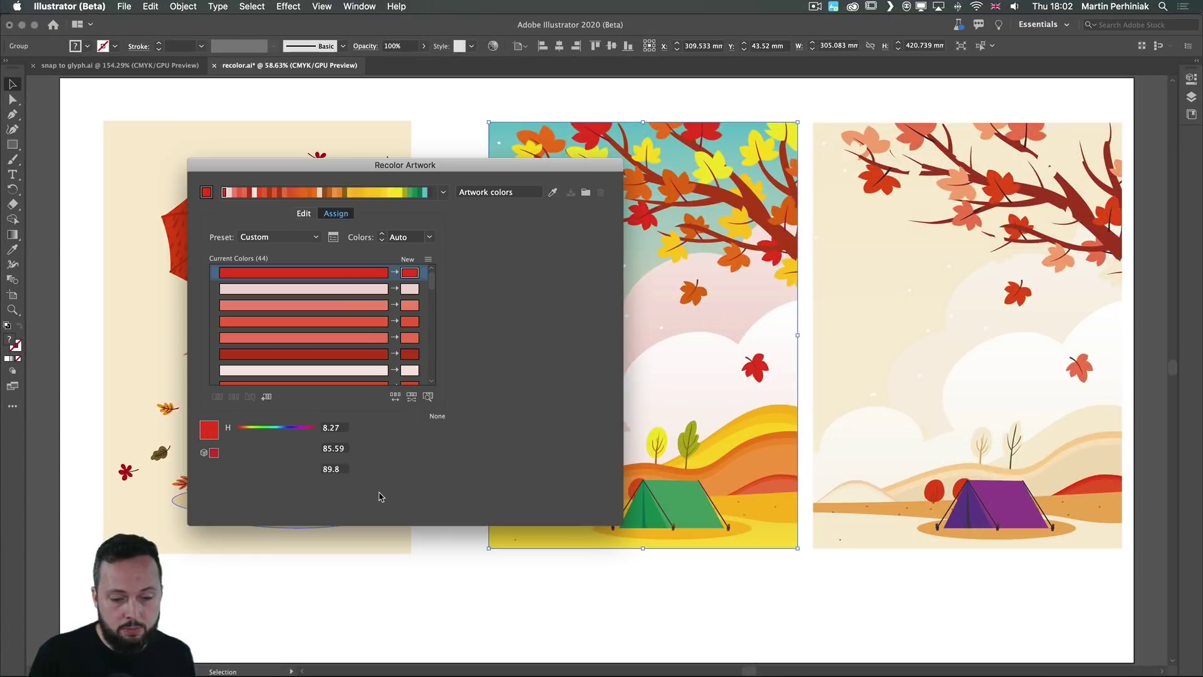
pyautogui.click(304, 214)
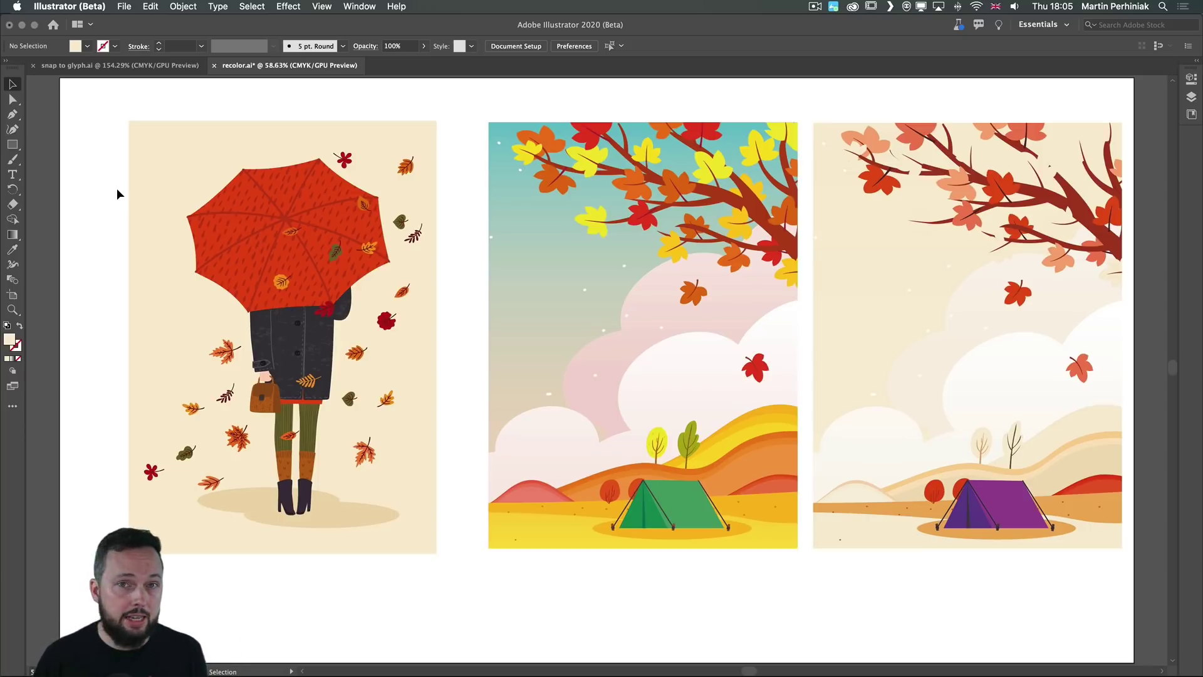
# Lock the cream background with Cmd+2, then move the umbrella figure and leaves up and left
pyautogui.click(202, 152)
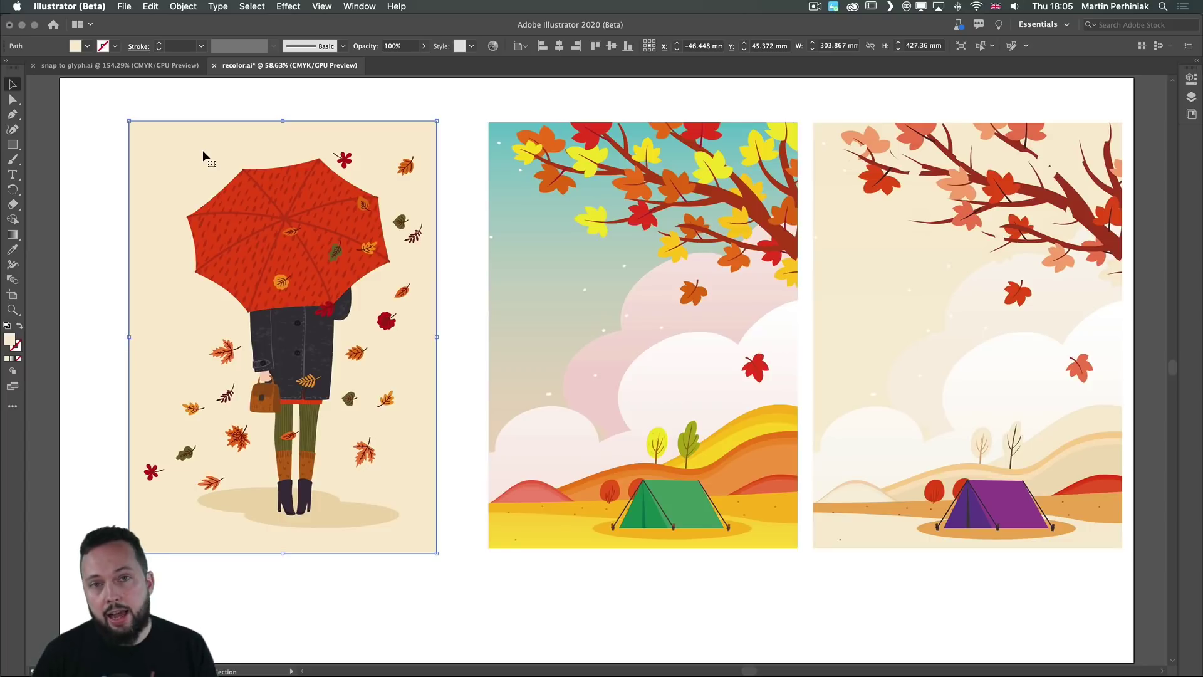
pyautogui.press('super+2')
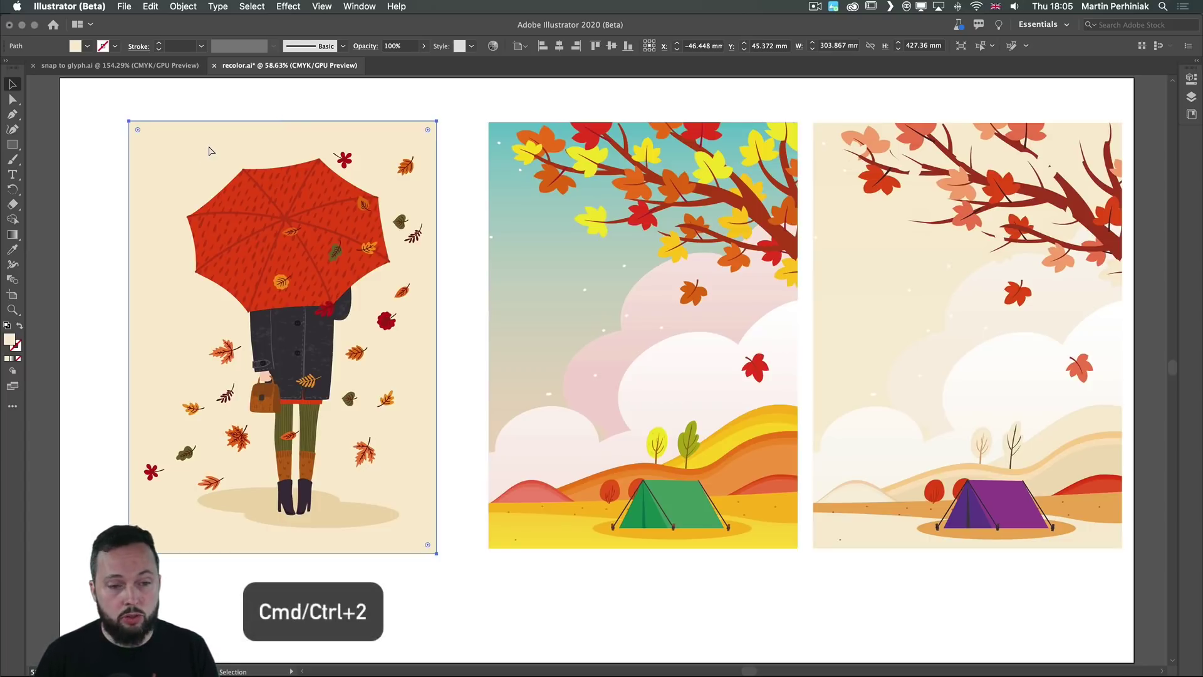
pyautogui.moveTo(95, 141); pyautogui.dragTo(444, 540)
pyautogui.moveTo(349, 331); pyautogui.dragTo(330, 303)
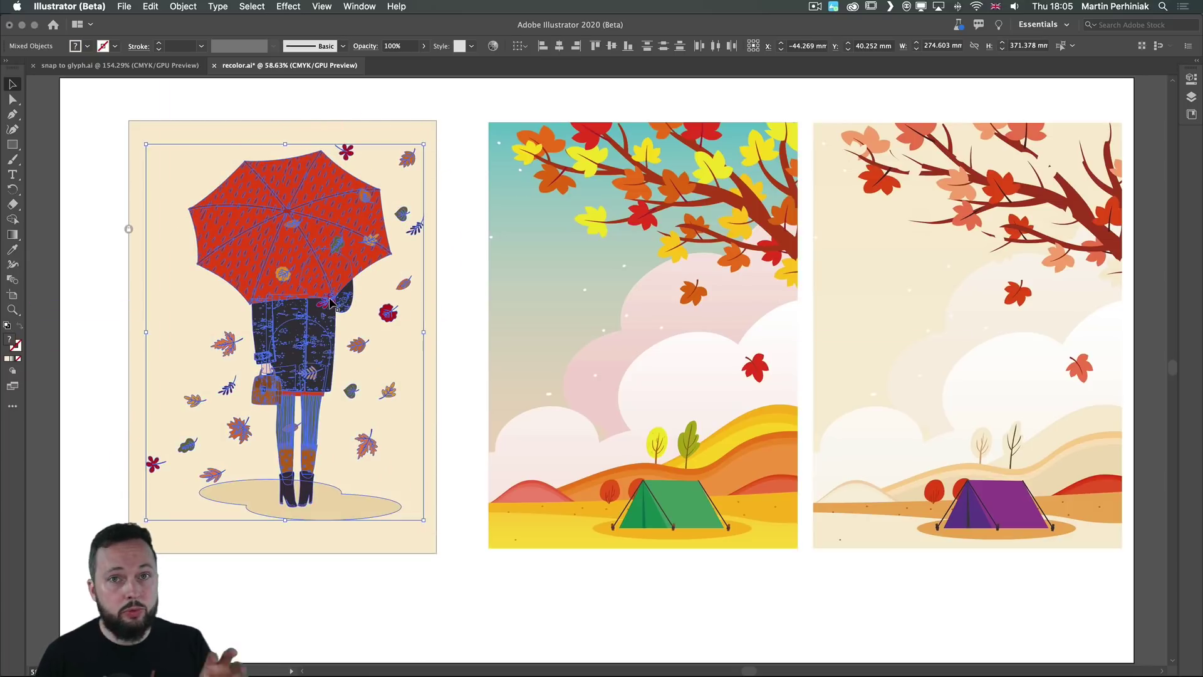
pyautogui.click(69, 285)
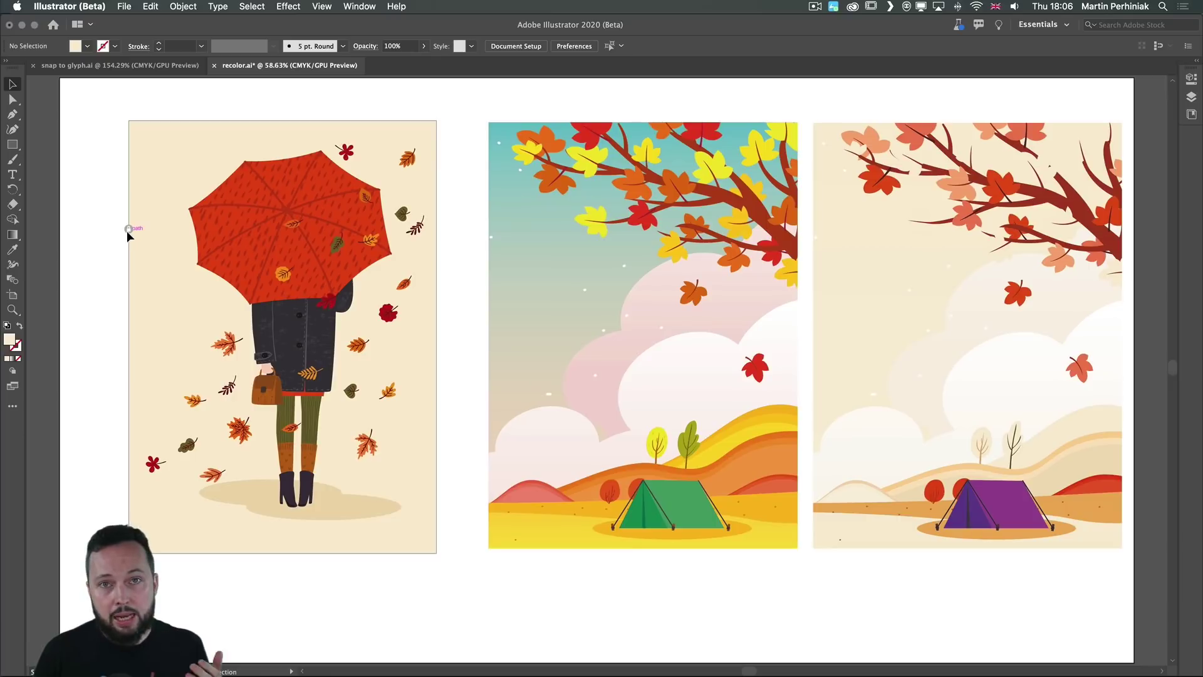
pyautogui.click(129, 228)
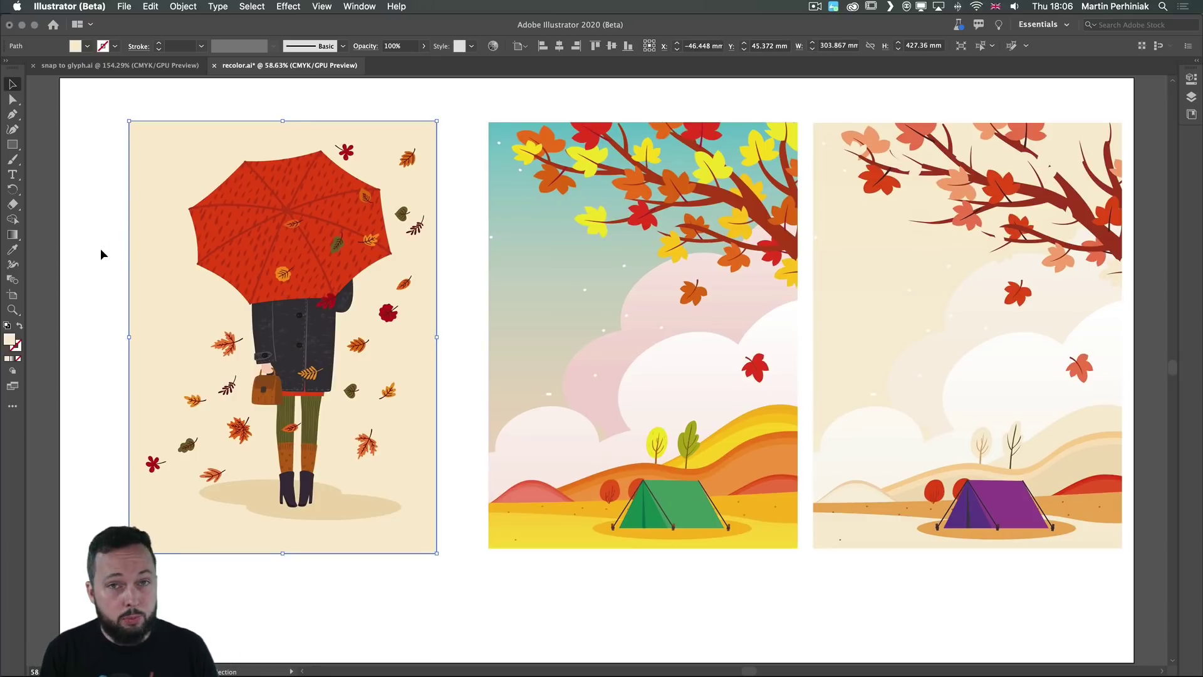
# Open Preferences to the Selection & Anchor Display page
pyautogui.press('super+k')
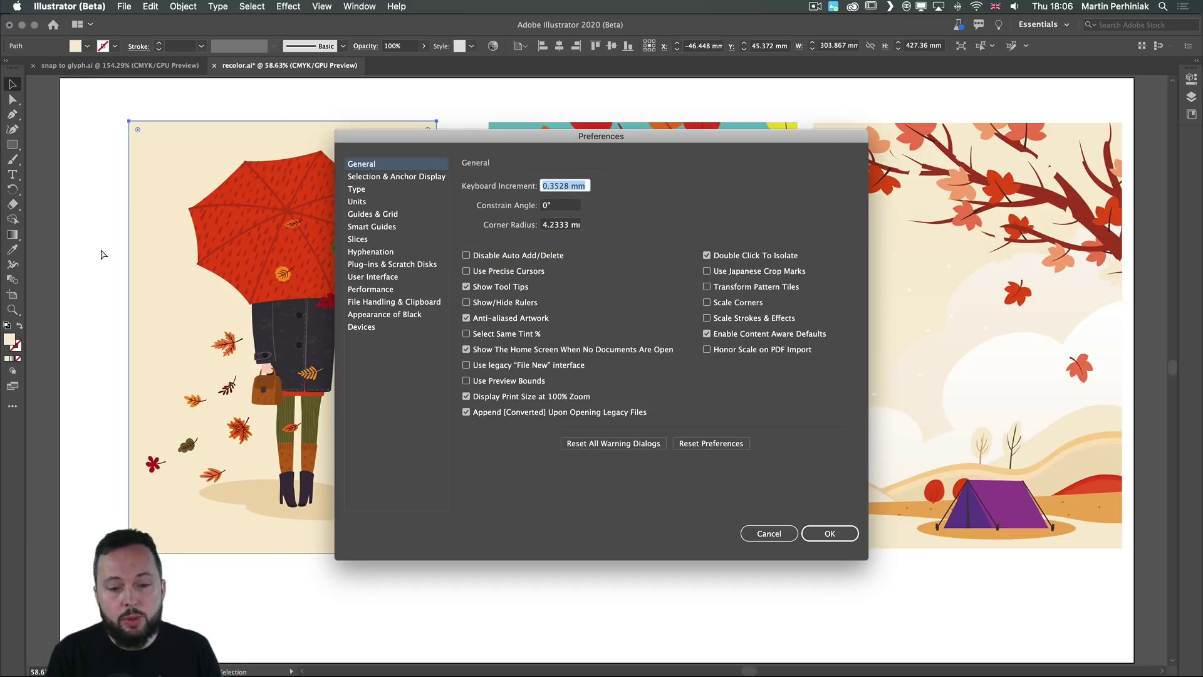
pyautogui.click(423, 178)
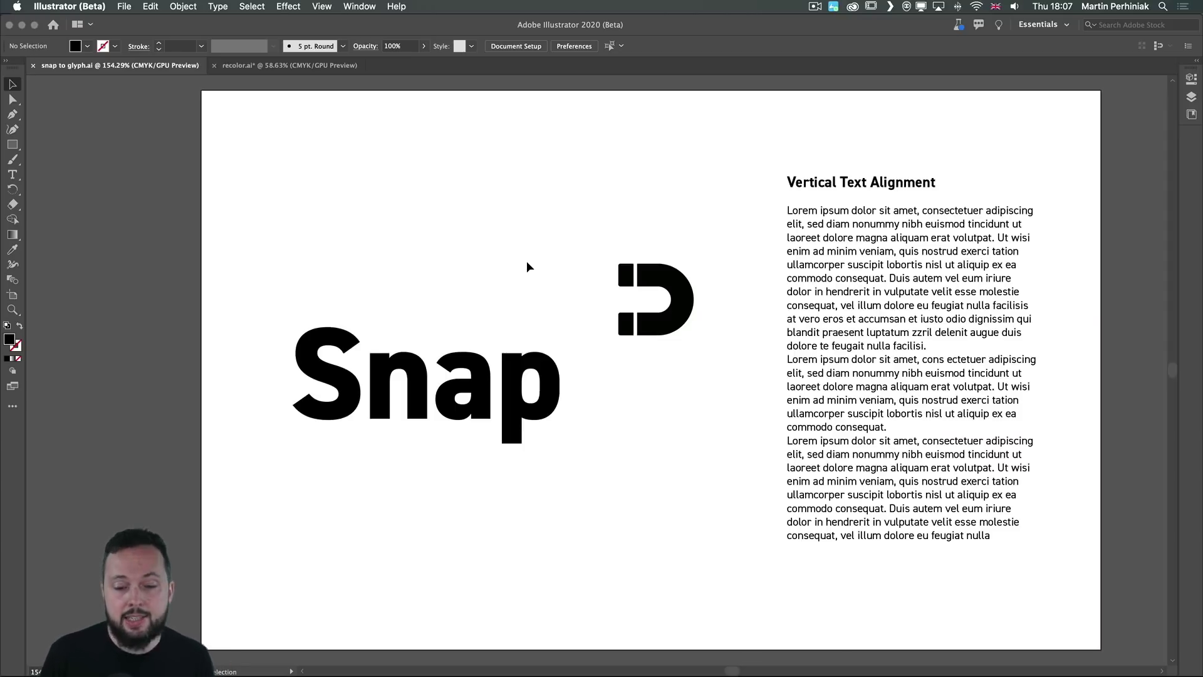
# Select the letters 'nap' in the Snap text, then leave text editing
pyautogui.press('t')
pyautogui.click(495, 382)
pyautogui.moveTo(546, 376); pyautogui.dragTo(363, 380)
pyautogui.press('Escape')
# Move the magnet icon beside Snap, its top aligned with the lowercase letters' top
pyautogui.click(673, 293)
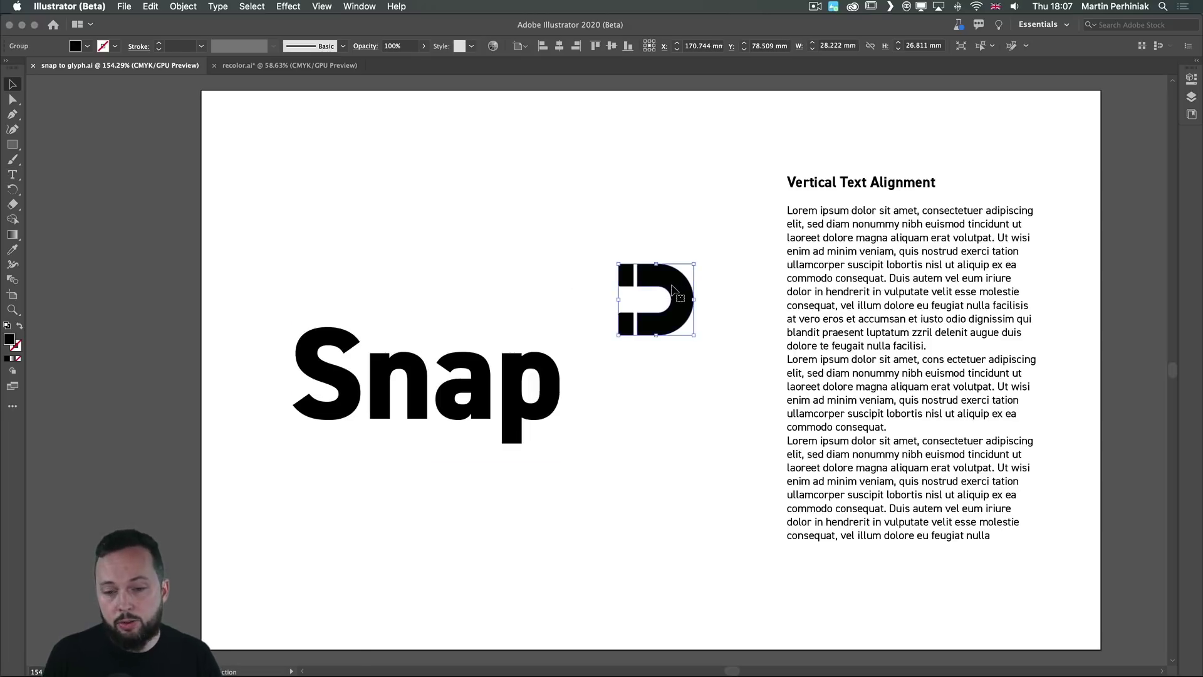
pyautogui.moveTo(674, 292); pyautogui.dragTo(669, 374)
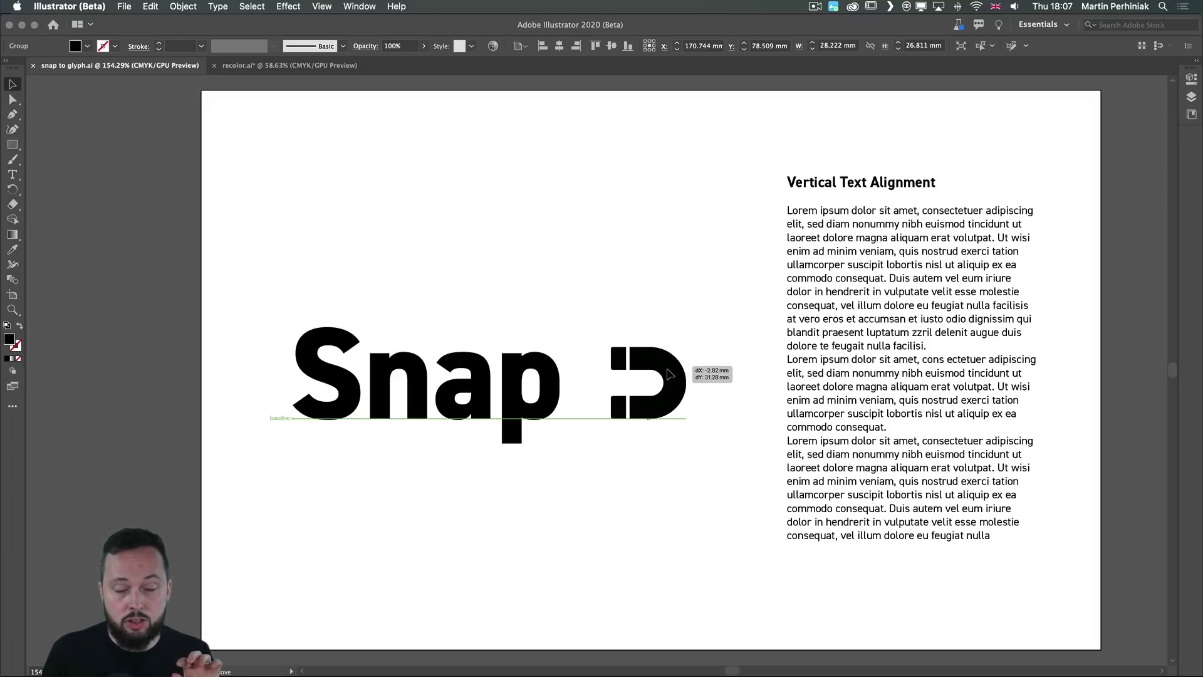
pyautogui.moveTo(668, 375); pyautogui.dragTo(252, 244)
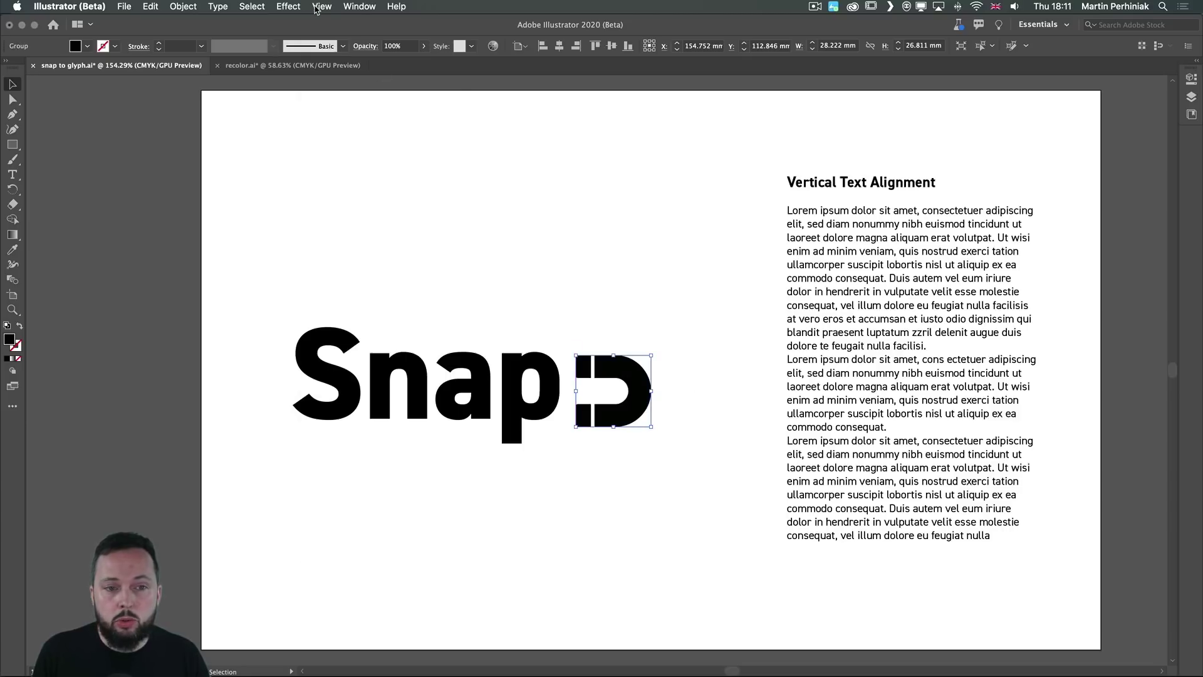
# Zoom in and shrink the magnet slightly to suit the letter height
pyautogui.click(322, 6)
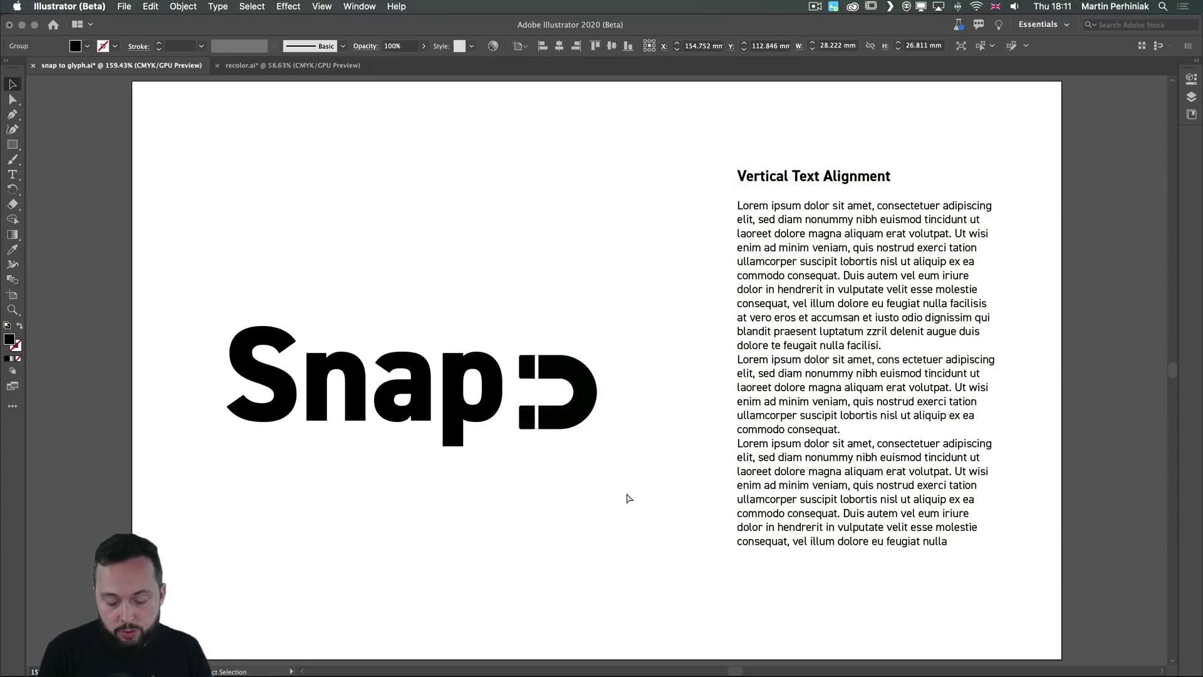
pyautogui.press('super+equal')
pyautogui.press('super+equal')
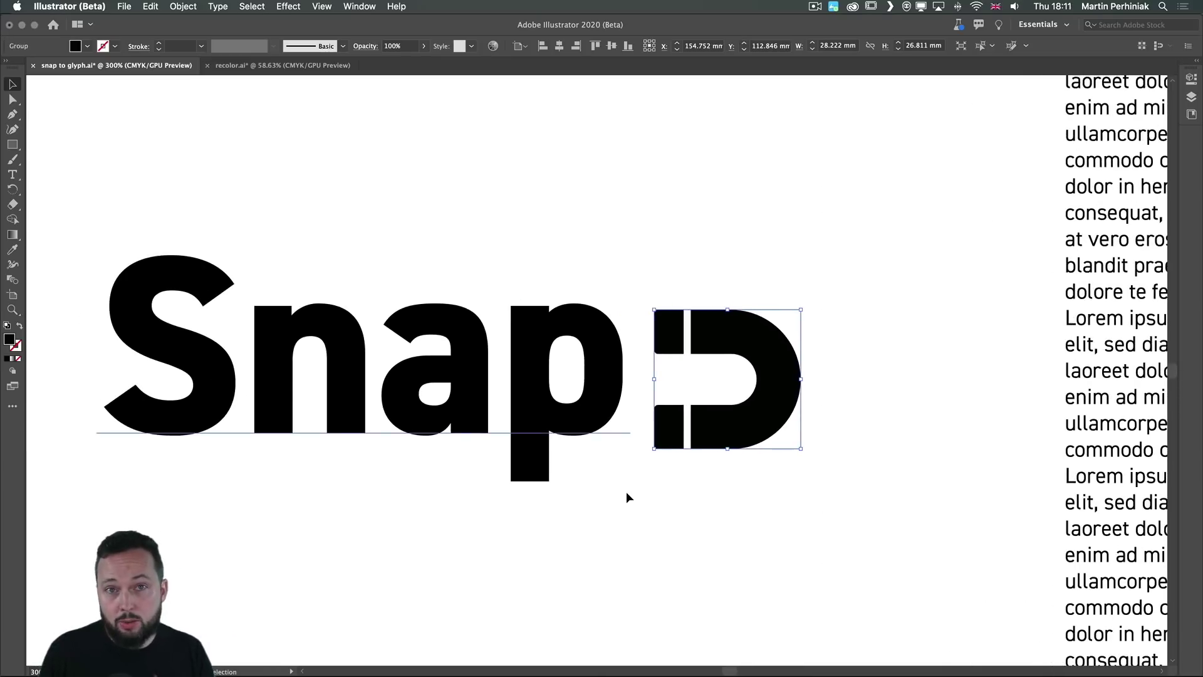
pyautogui.moveTo(746, 357); pyautogui.dragTo(777, 342)
pyautogui.moveTo(833, 295); pyautogui.dragTo(821, 301)
# Convert the Snap text to outlines
pyautogui.click(536, 350)
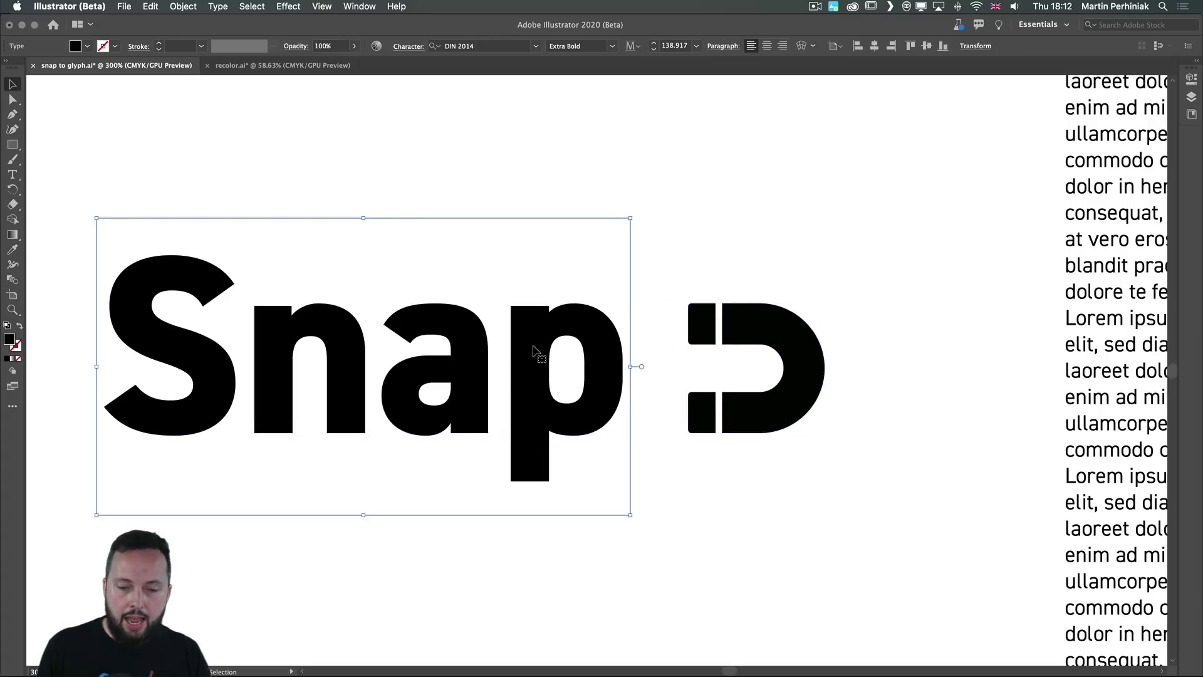
pyautogui.press('a')
pyautogui.hotkey('ctrl', 'shift', 'o')
pyautogui.press('v')
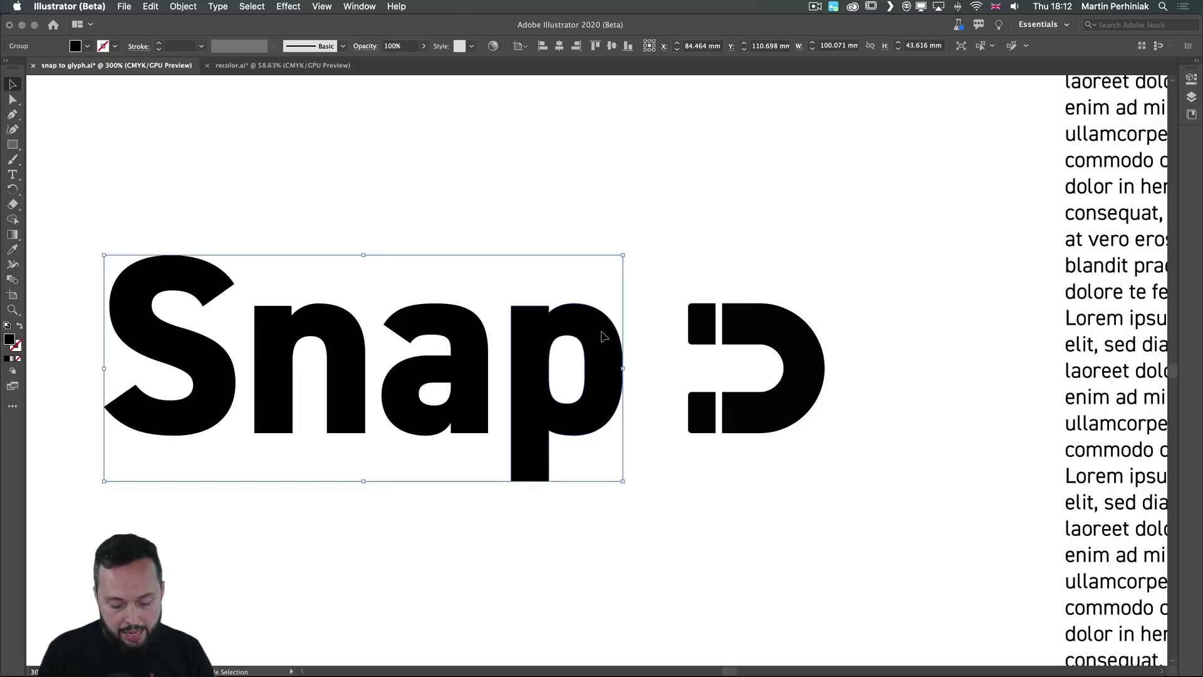
# Erase the p's bowl with the Eraser and move the magnet against the p's stem
pyautogui.hotkey('shift', 'e')
pyautogui.moveTo(650, 269)
pyautogui.mouseDown()
pyautogui.moveTo(591, 442)
pyautogui.moveTo(548, 478)
pyautogui.mouseUp()
pyautogui.press('v')
pyautogui.moveTo(781, 333); pyautogui.dragTo(648, 332)
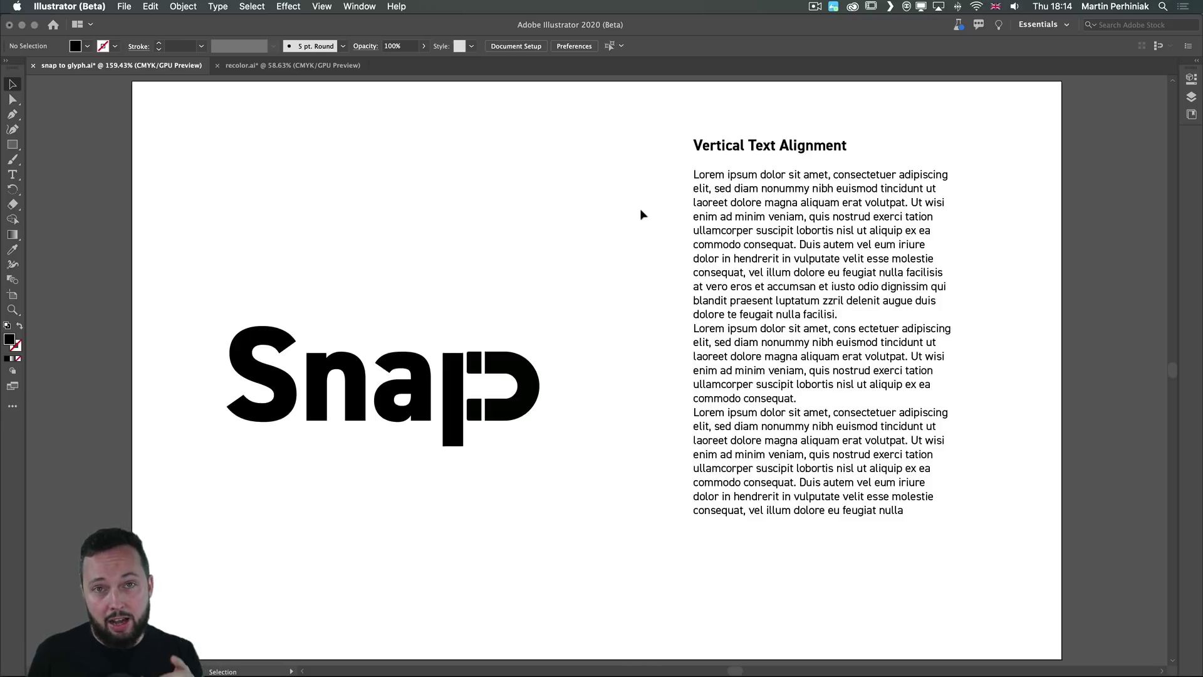
# Shift the paragraph block slightly left and preview Center and Bottom vertical alignment
pyautogui.moveTo(714, 211); pyautogui.dragTo(687, 212)
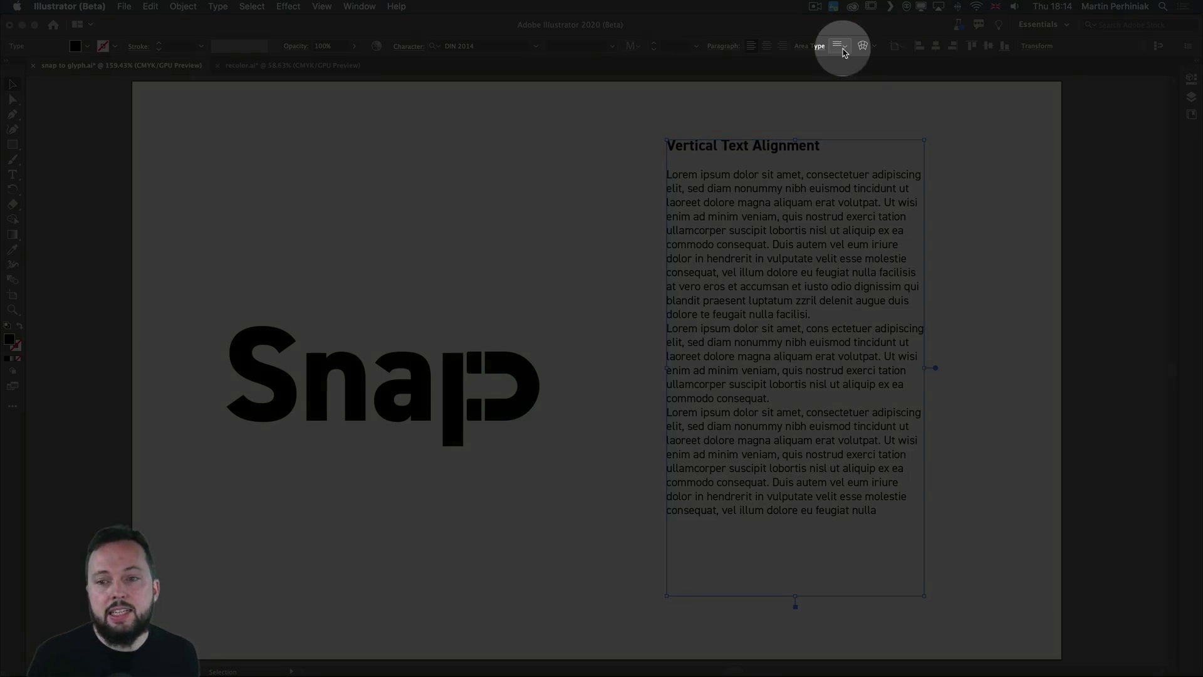
pyautogui.click(842, 46)
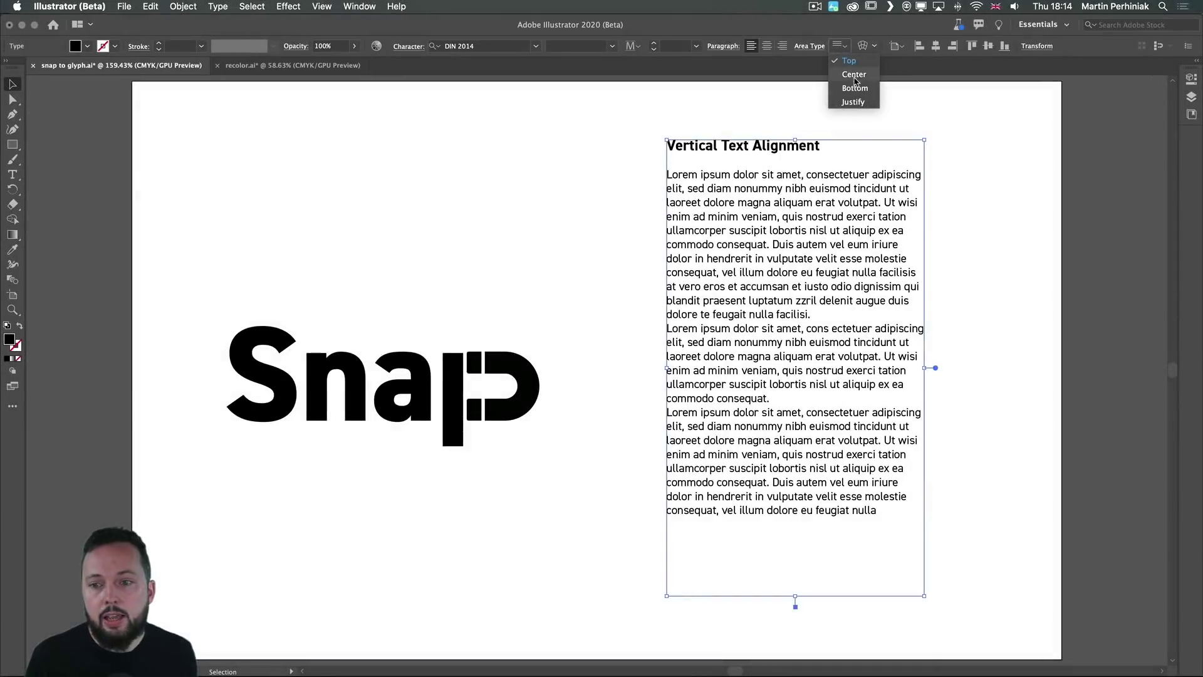
pyautogui.click(855, 76)
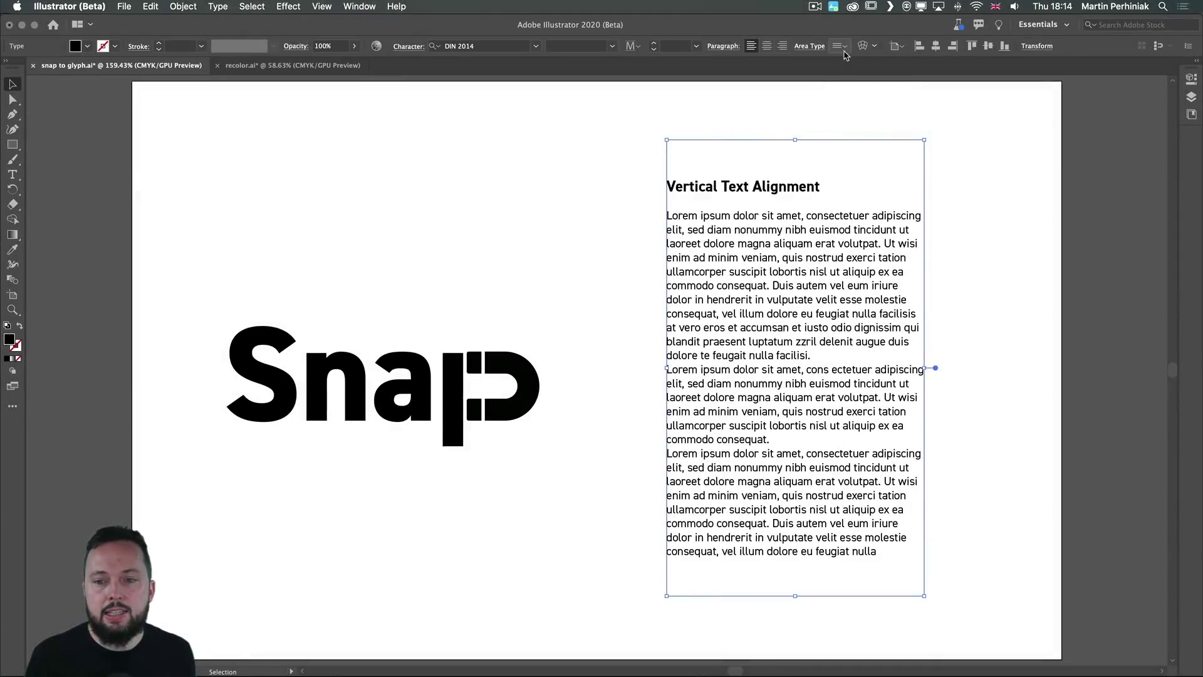
pyautogui.click(843, 50)
pyautogui.click(855, 87)
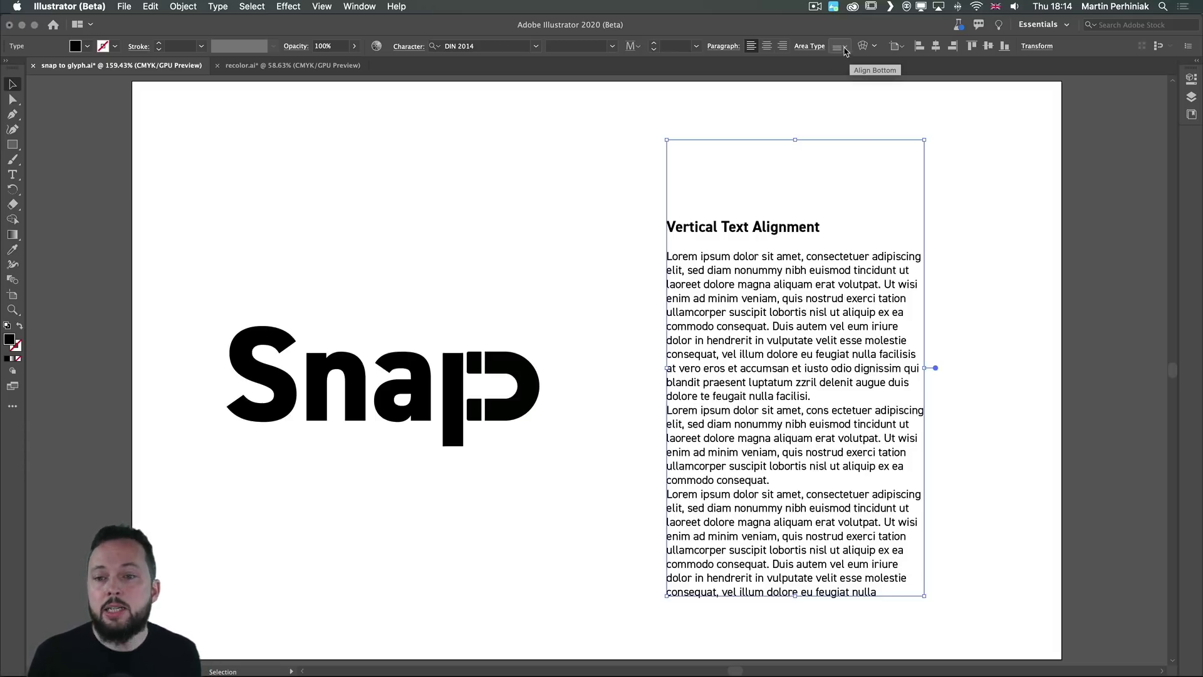
# Set the area text's vertical alignment to Justify
pyautogui.click(840, 46)
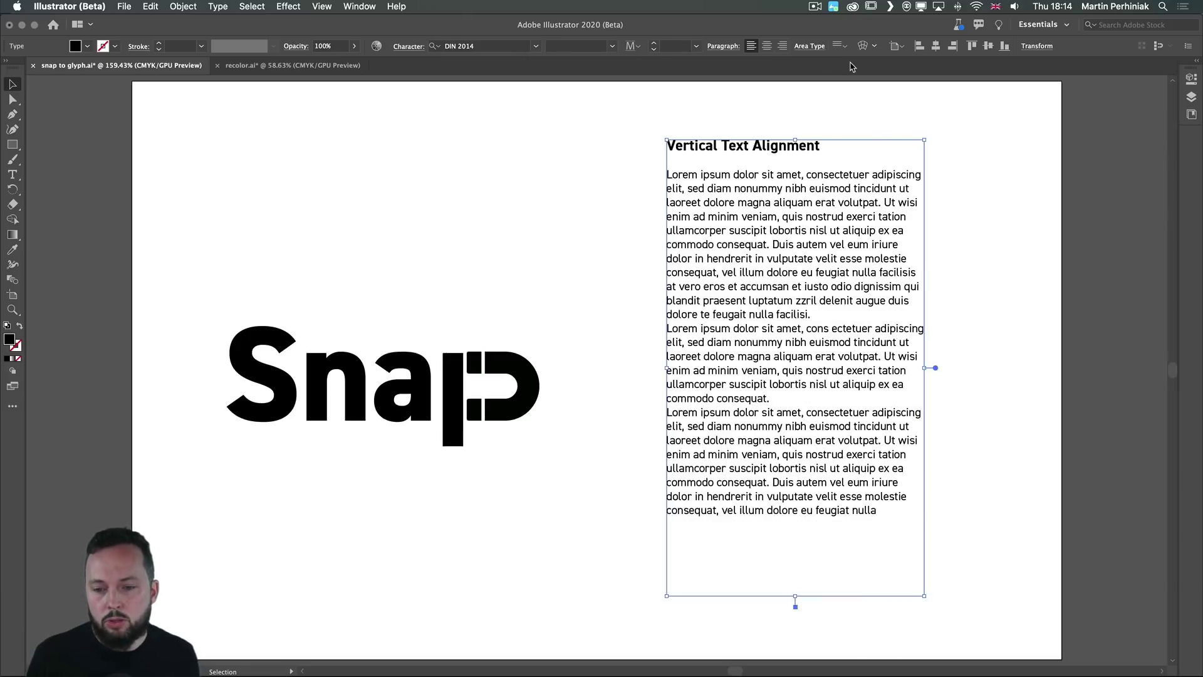
pyautogui.click(840, 46)
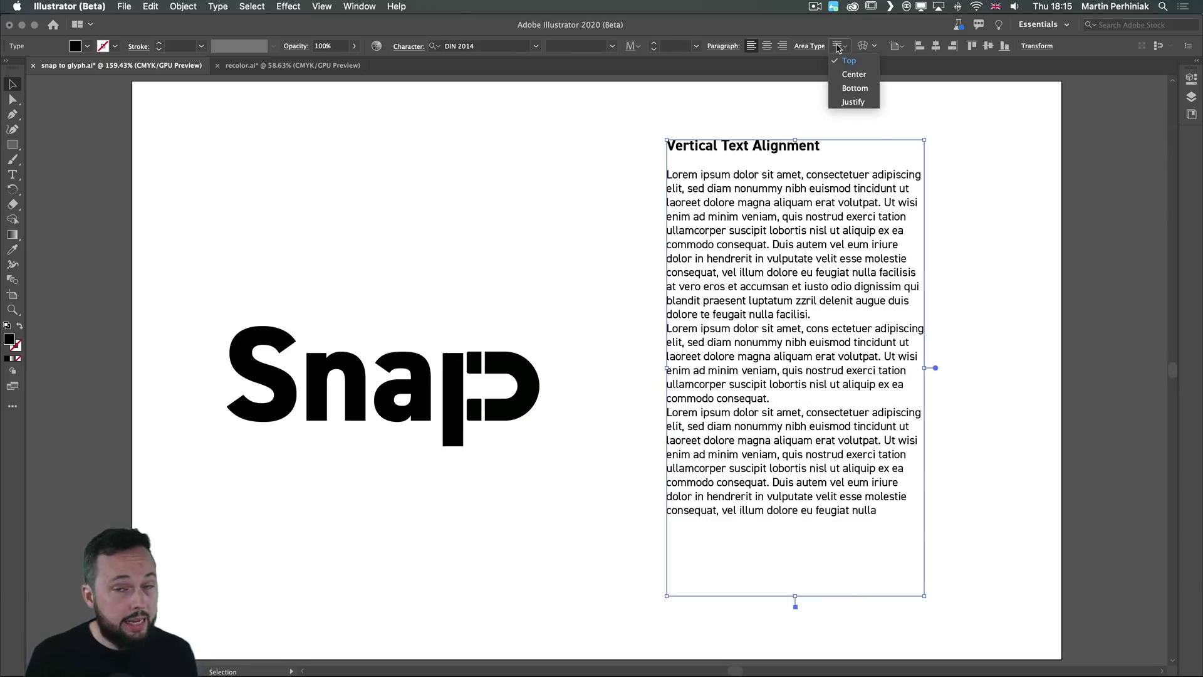
pyautogui.click(854, 101)
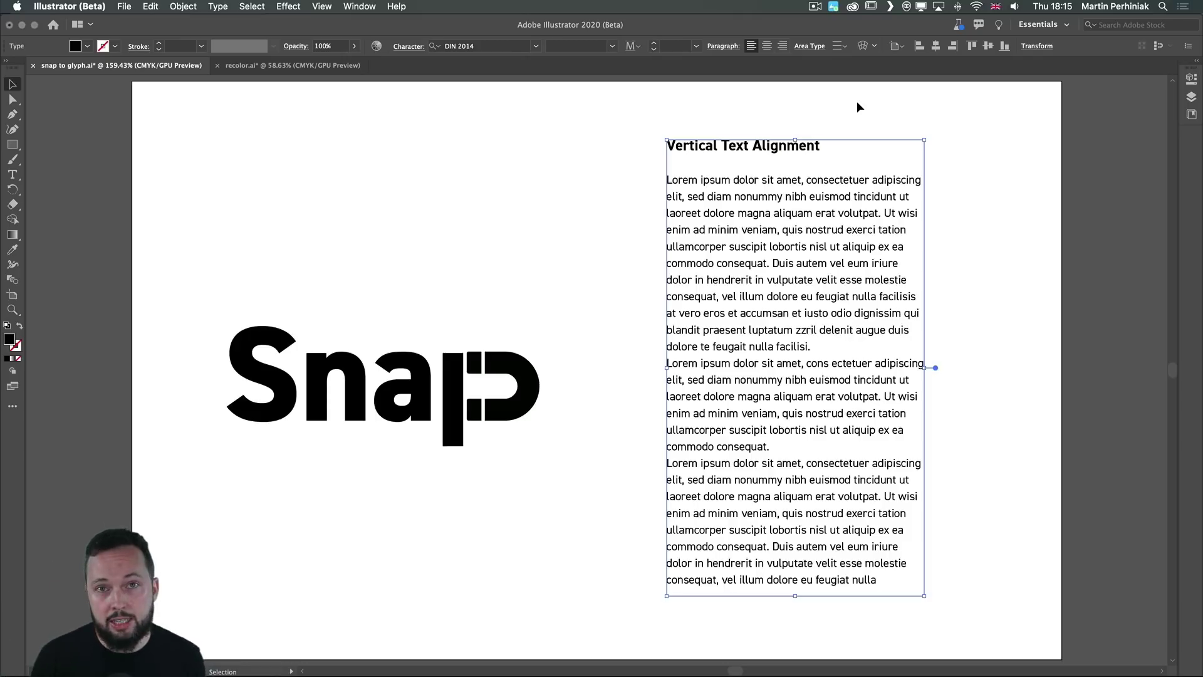
# Select the word 'Alignment' and enable Show Font Height Options in the Character panel
pyautogui.doubleClick(782, 149)
pyautogui.doubleClick(785, 146)
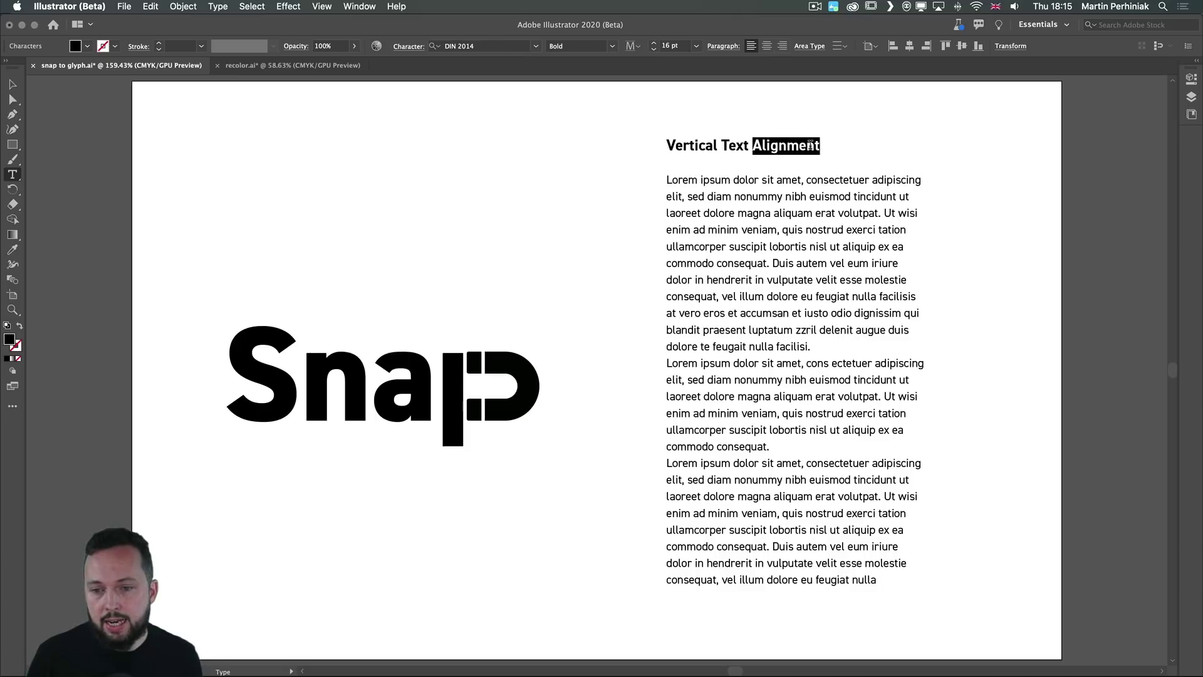
pyautogui.click(408, 47)
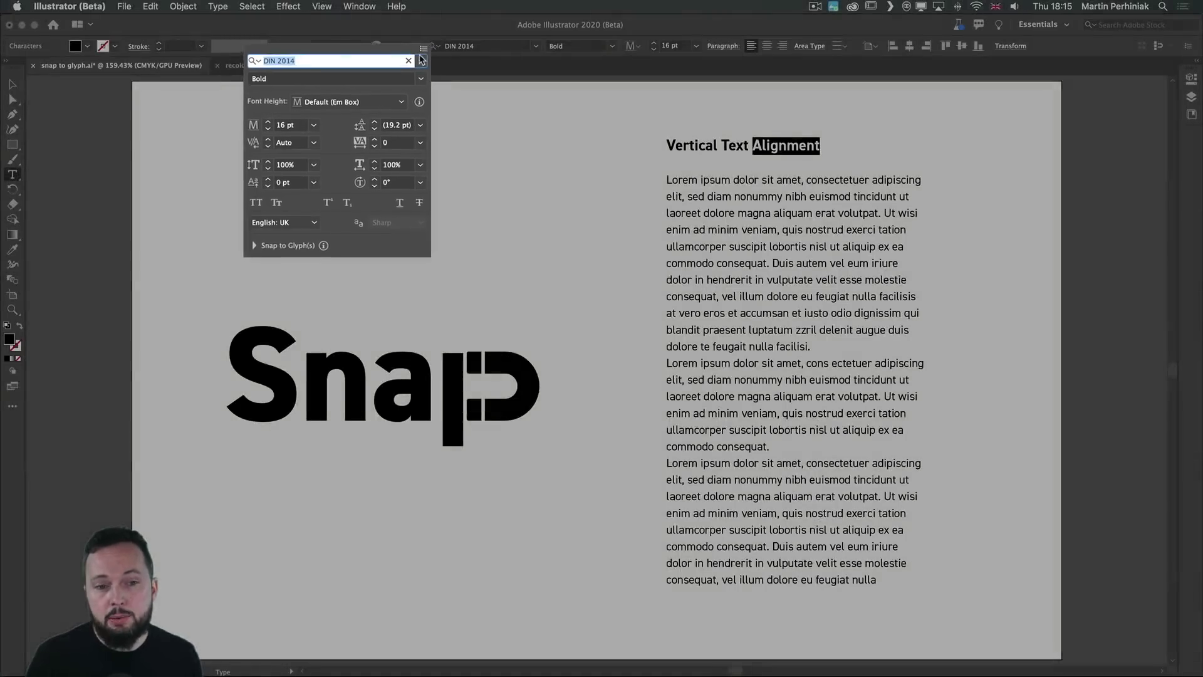
pyautogui.click(418, 56)
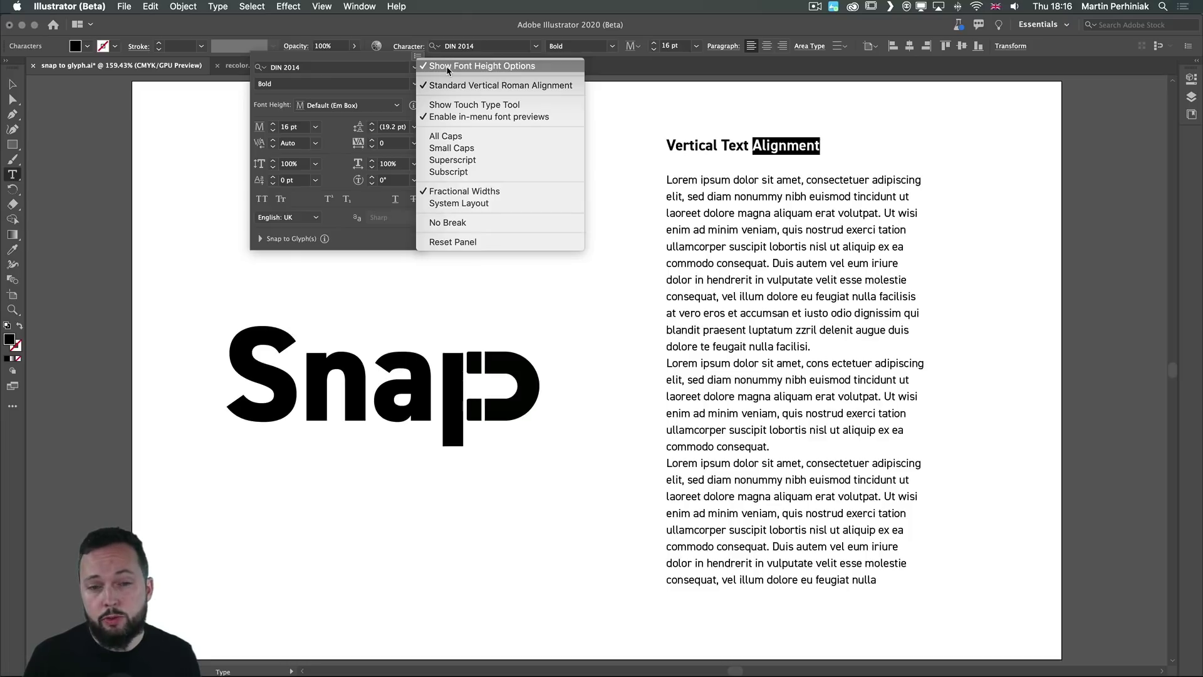
pyautogui.click(415, 56)
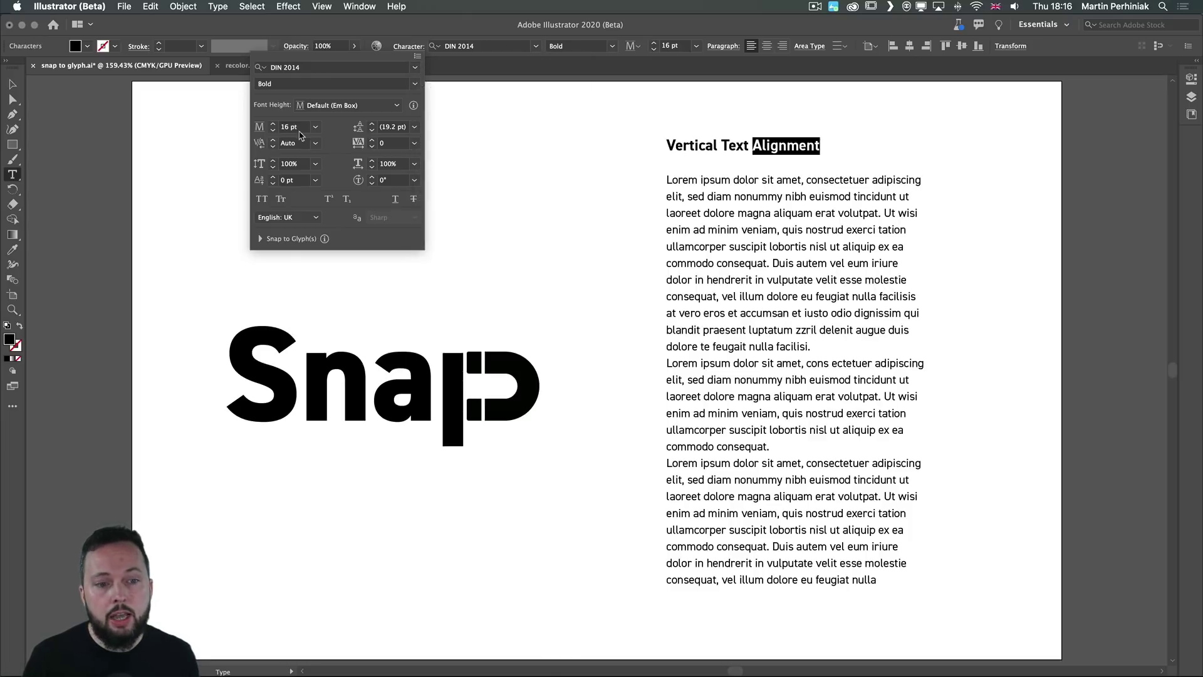
# Compare x-Height, Cap Height and Em Box font height, settling on x-Height (8 pt)
pyautogui.click(337, 106)
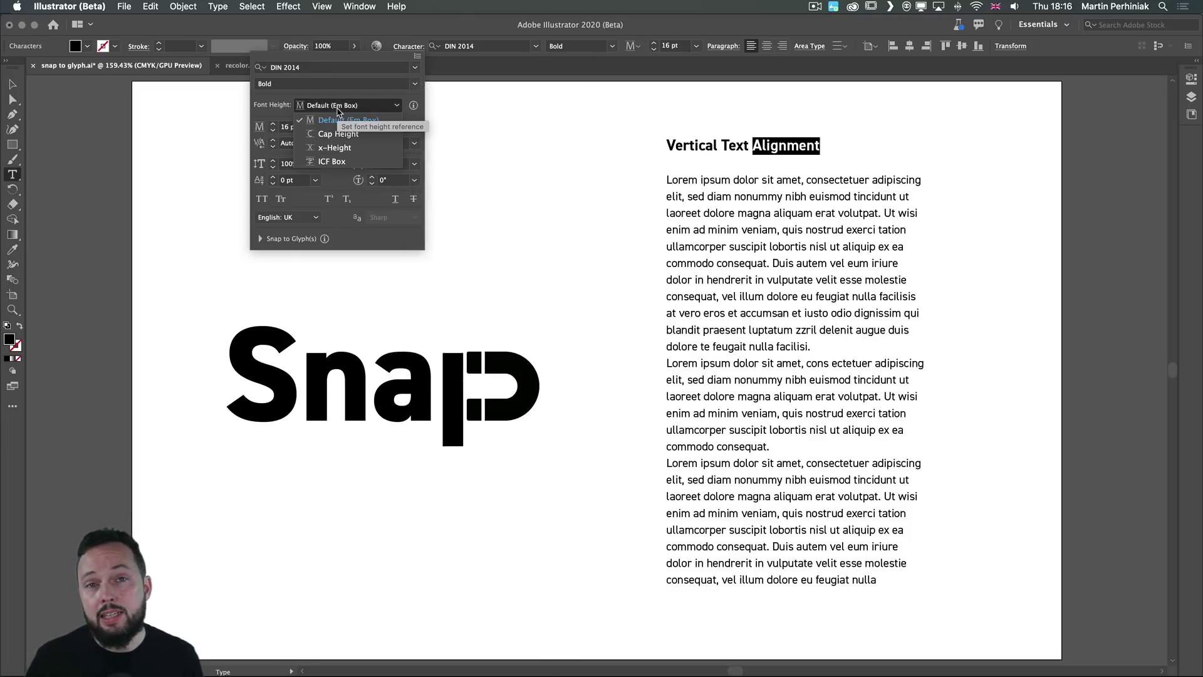
pyautogui.click(328, 150)
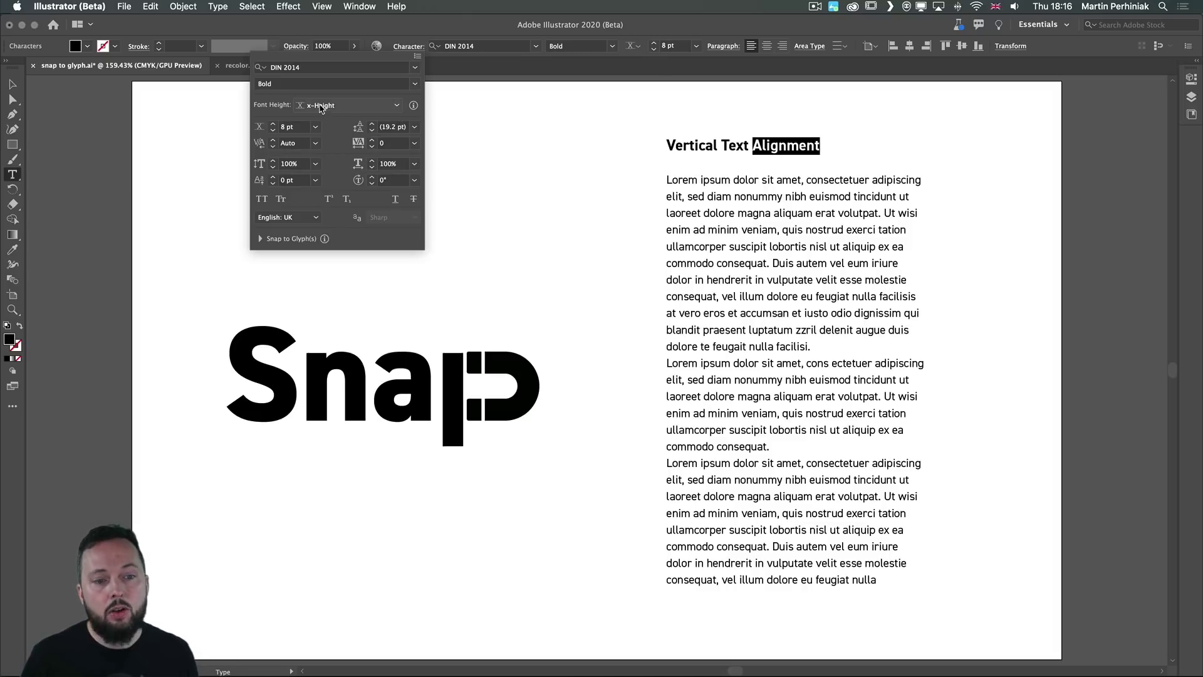
pyautogui.click(326, 107)
pyautogui.click(335, 136)
pyautogui.click(326, 110)
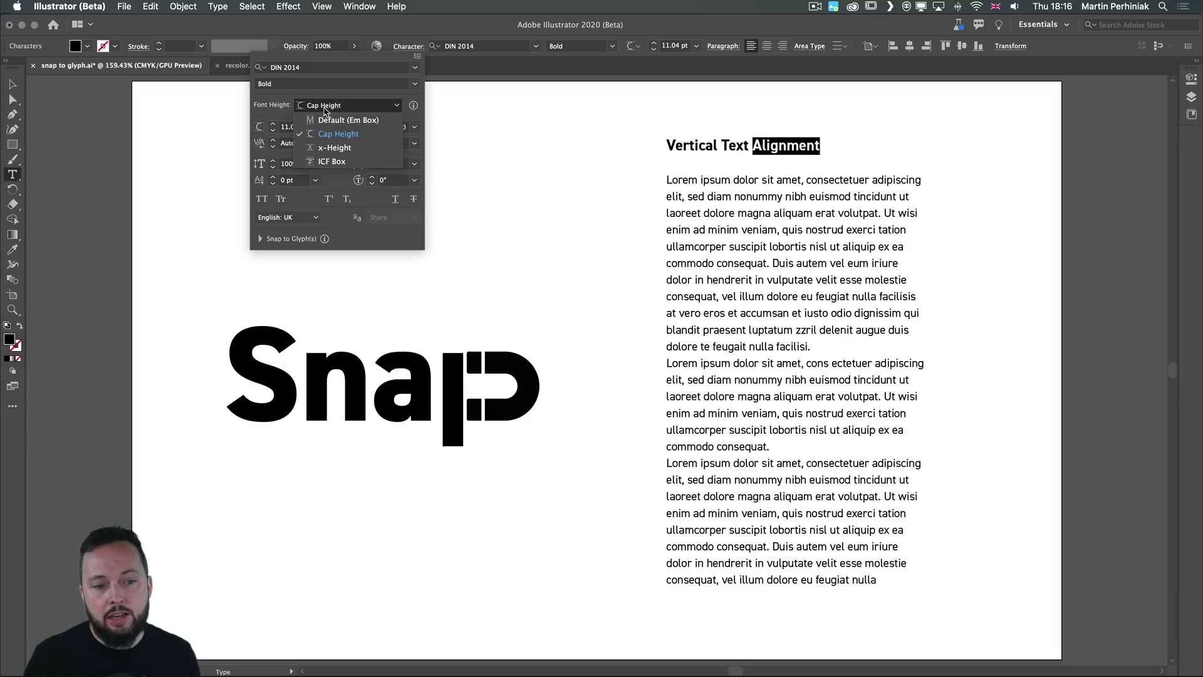
pyautogui.click(332, 121)
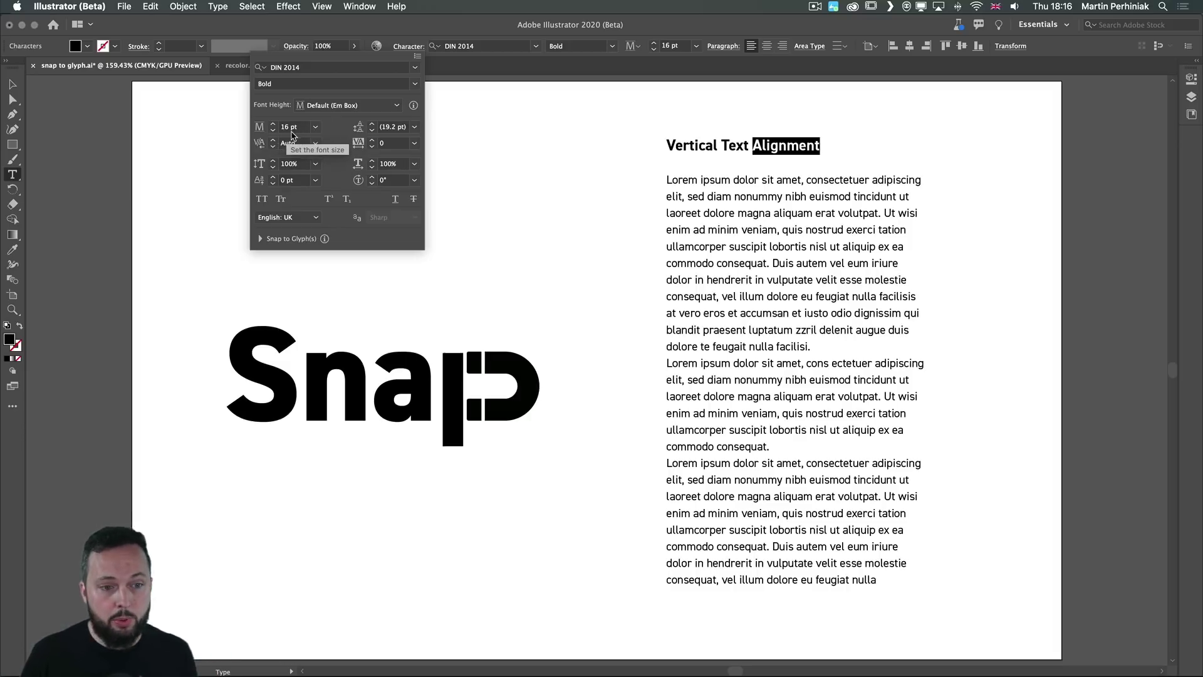
pyautogui.click(345, 106)
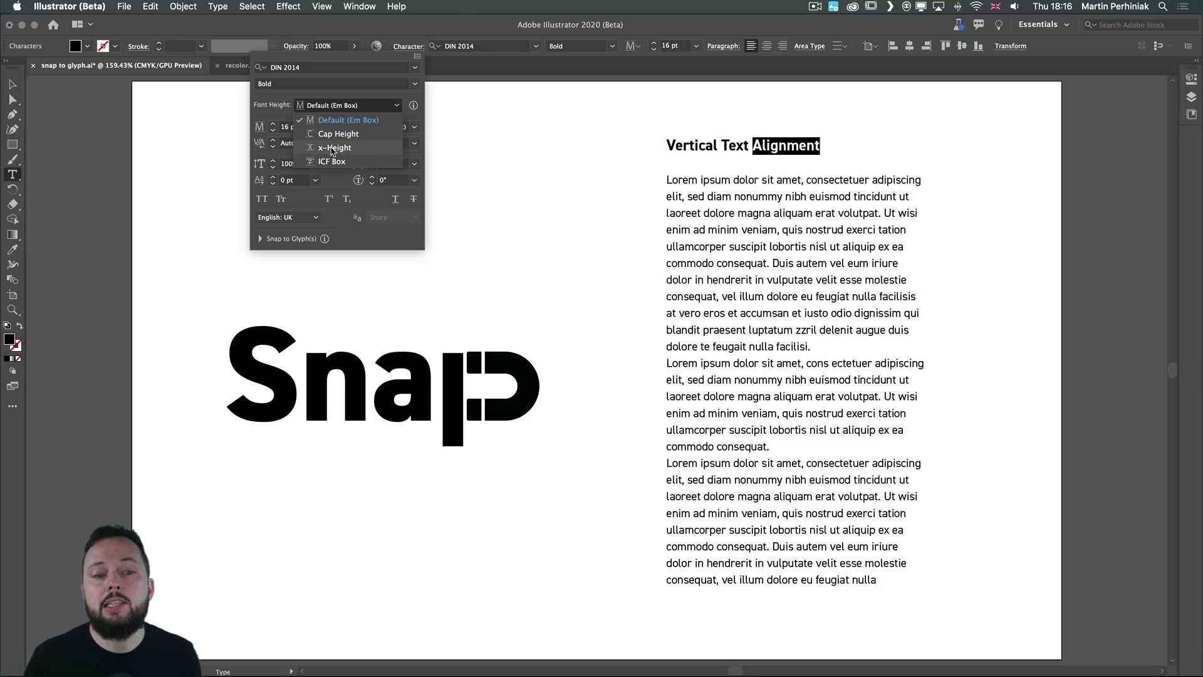
pyautogui.click(332, 148)
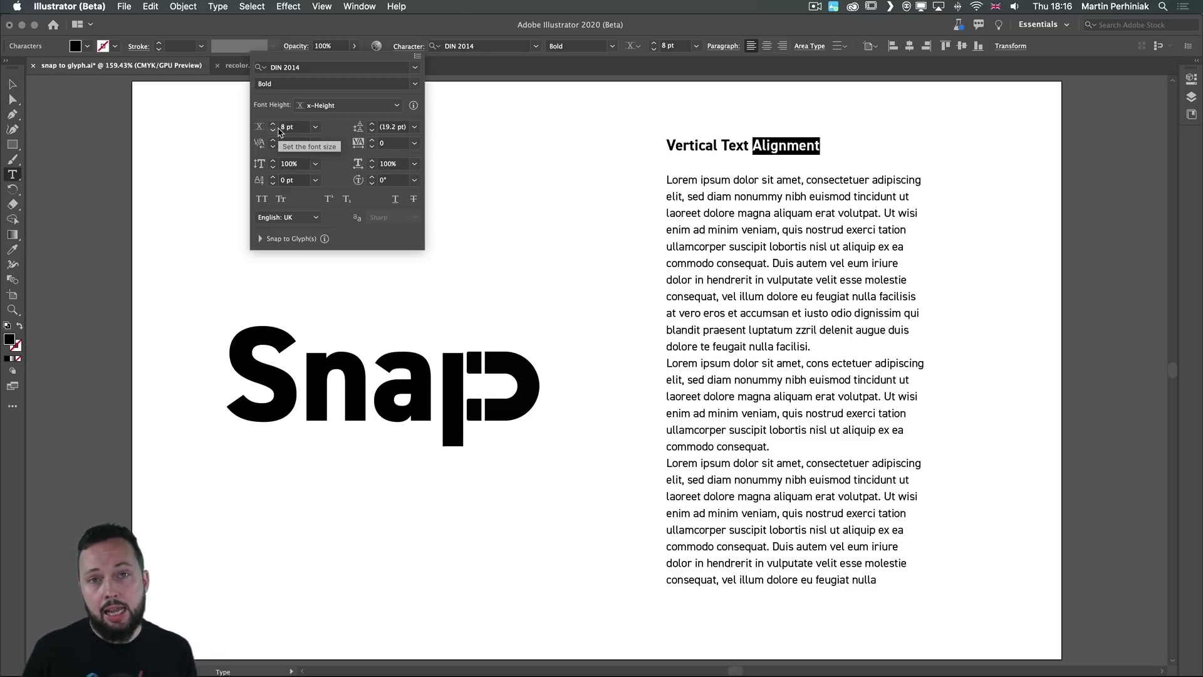